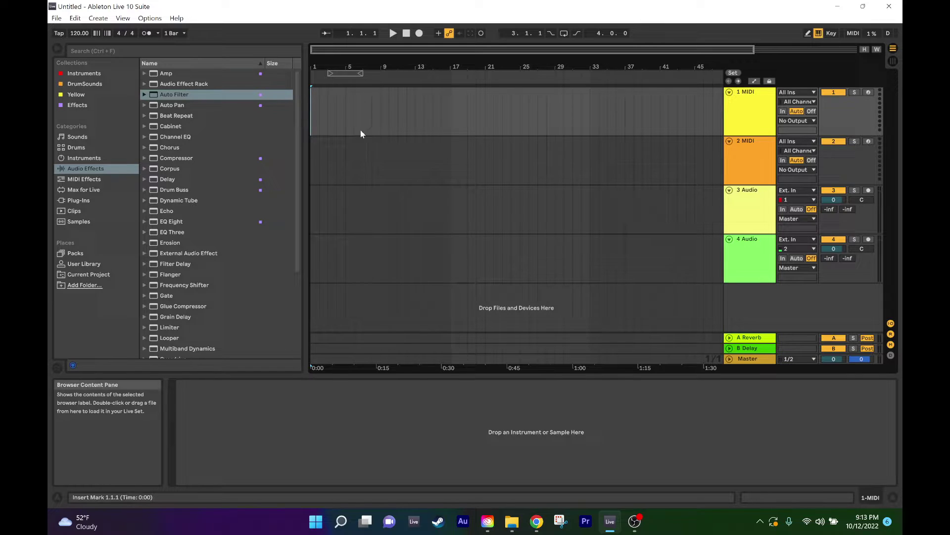
- Load the Grand Piano preset from Sounds onto track 1
left_click(751, 97)
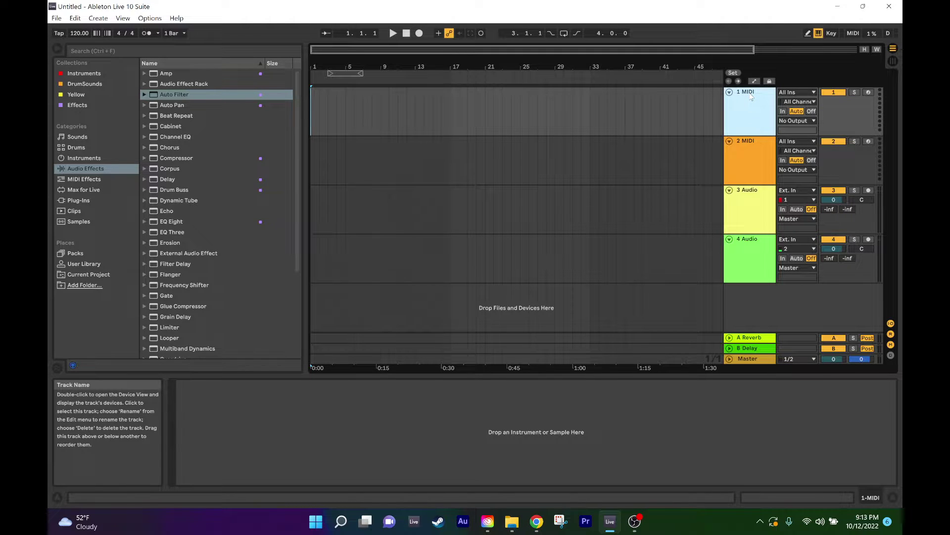
left_click(79, 138)
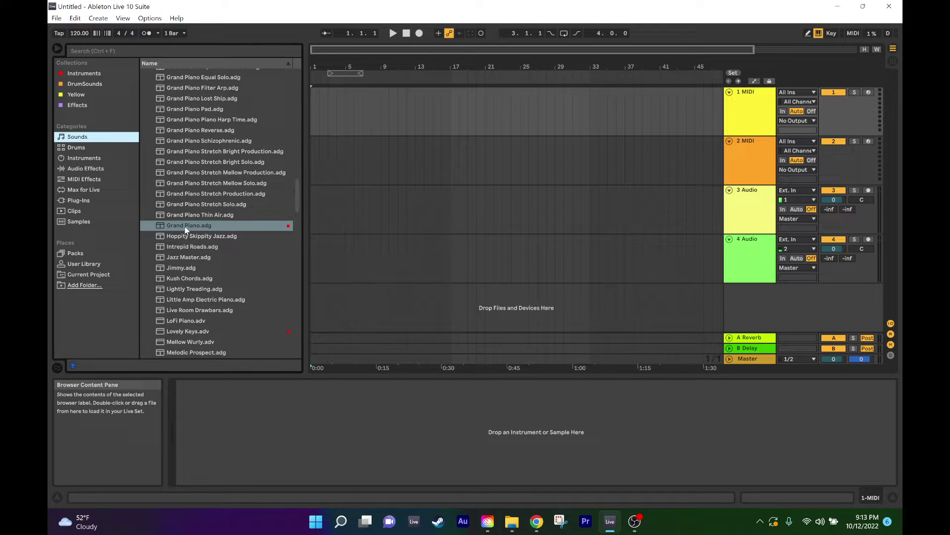
double_click(185, 227)
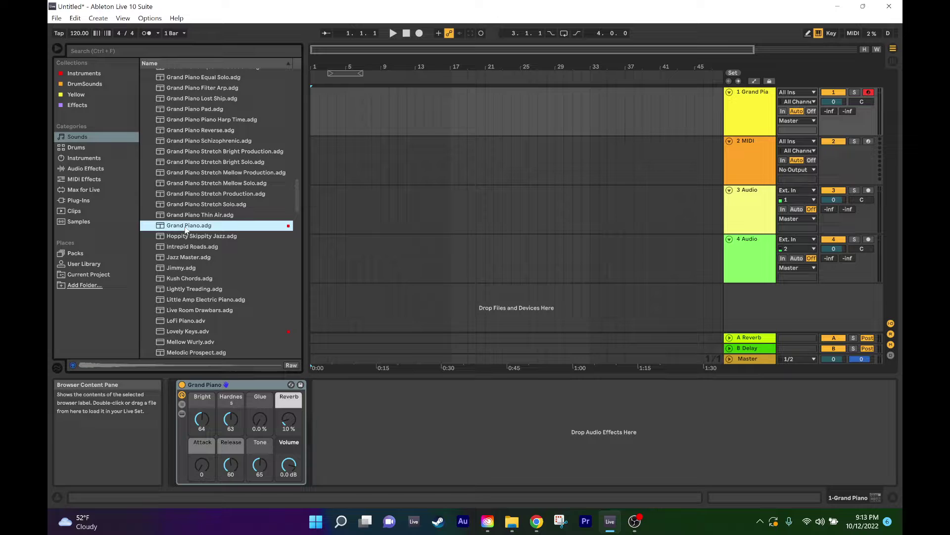
- Create an empty MIDI clip from bar 1 to bar 5, loop it, and fix its grid at 1/4
double_click(314, 90)
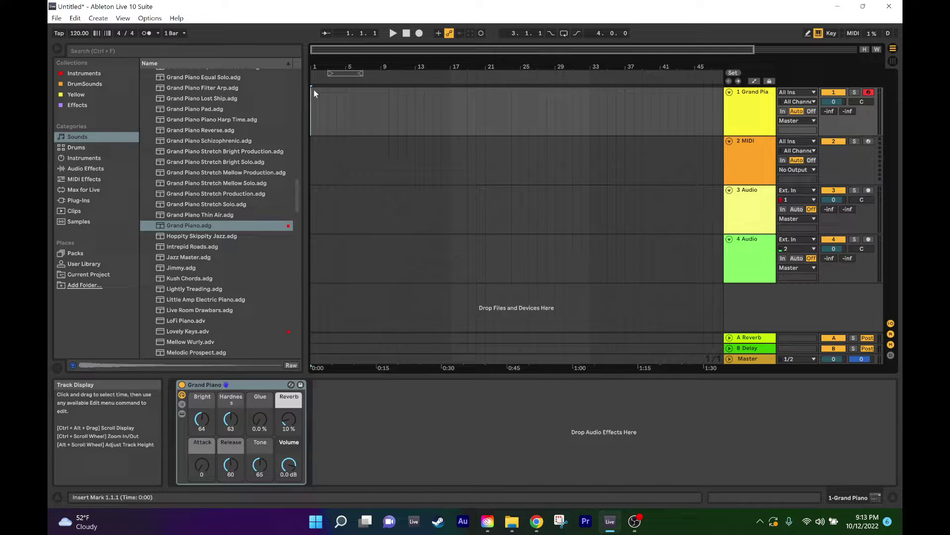
left_click_drag(320, 92, 346, 90)
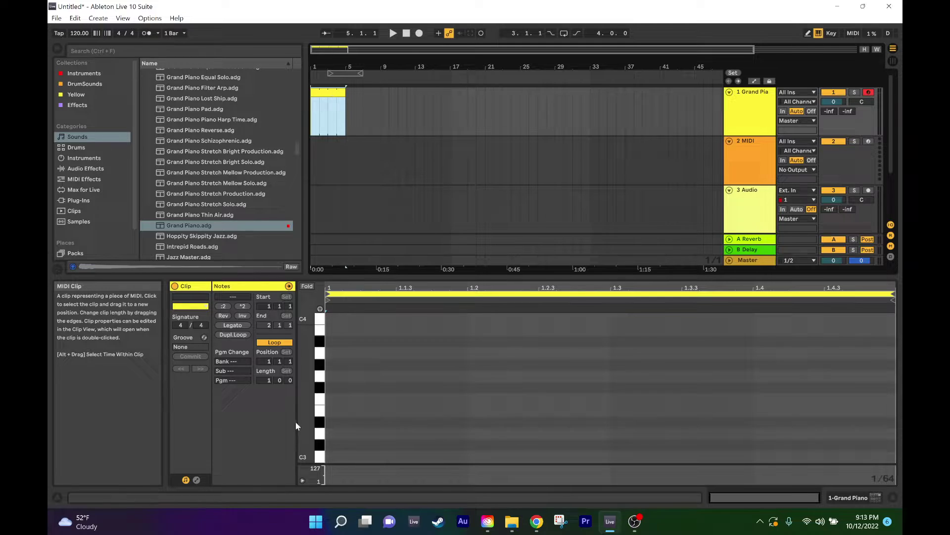
left_click(266, 380)
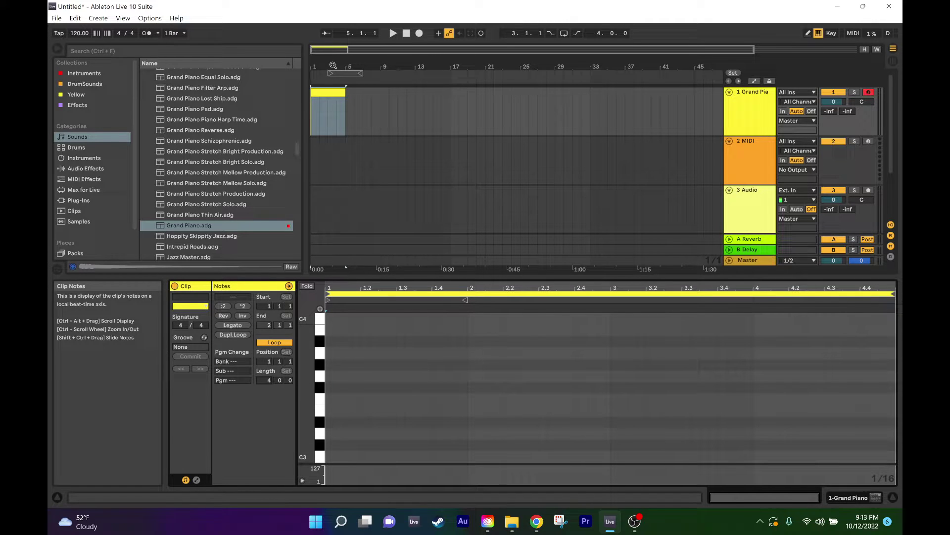
left_click_drag(354, 73, 294, 74)
right_click(327, 73)
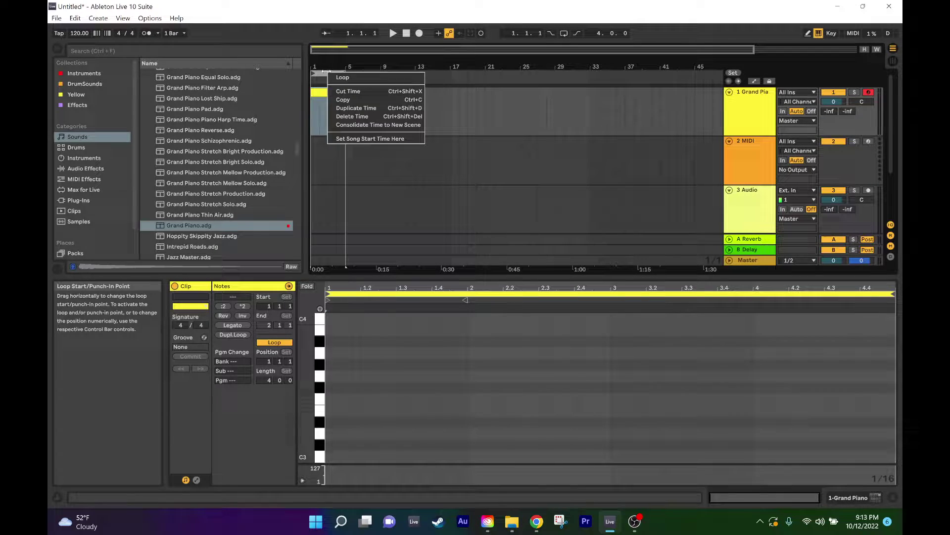
left_click(347, 78)
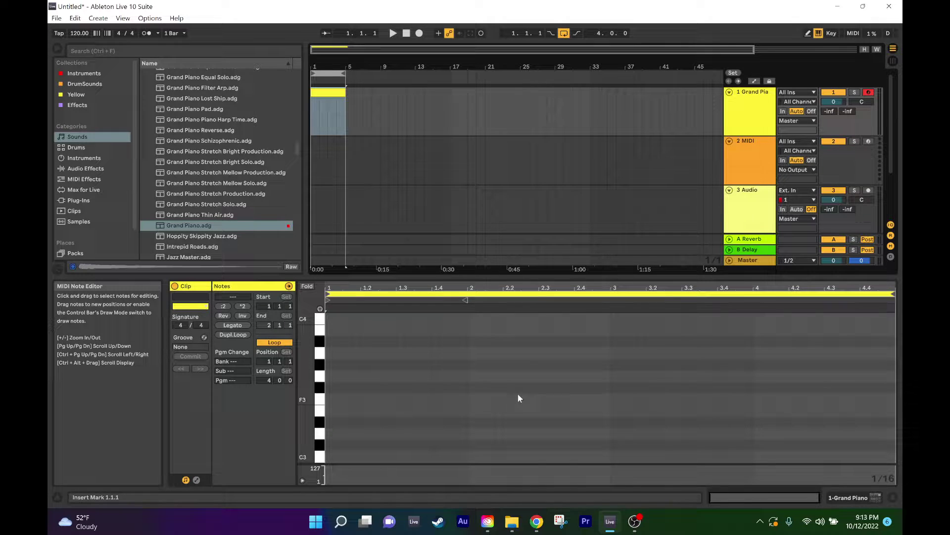
right_click(447, 354)
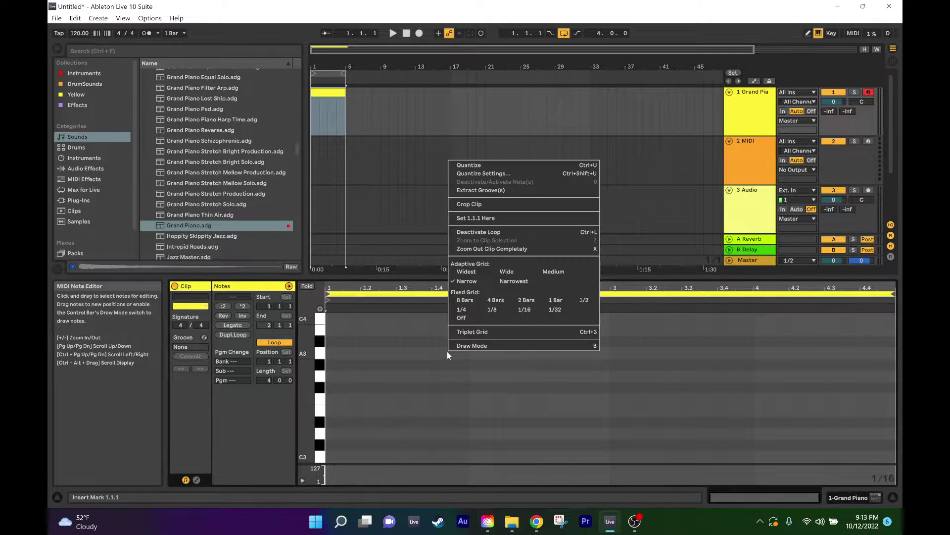
left_click(463, 311)
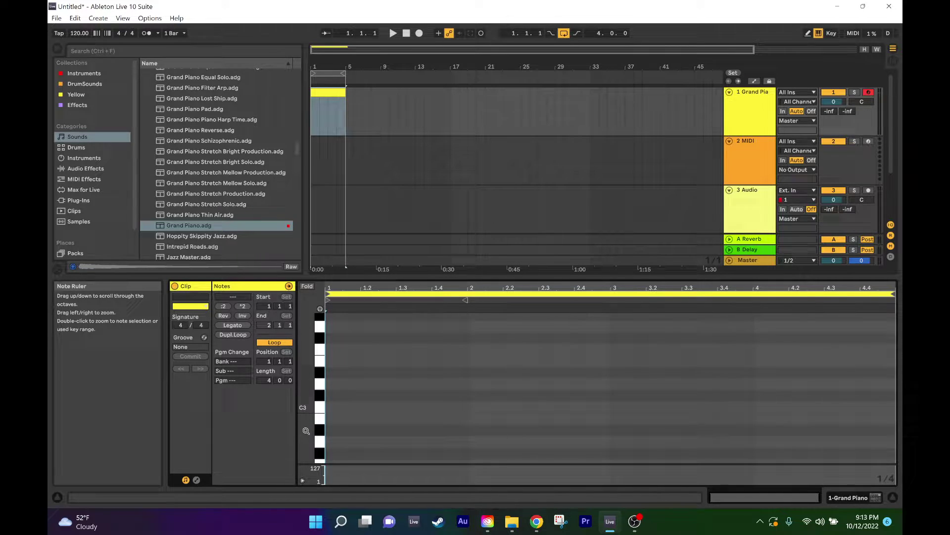
- Draw C3, E3 and G3 notes in bar 1, stretching G3 to the bar's end
double_click(348, 407)
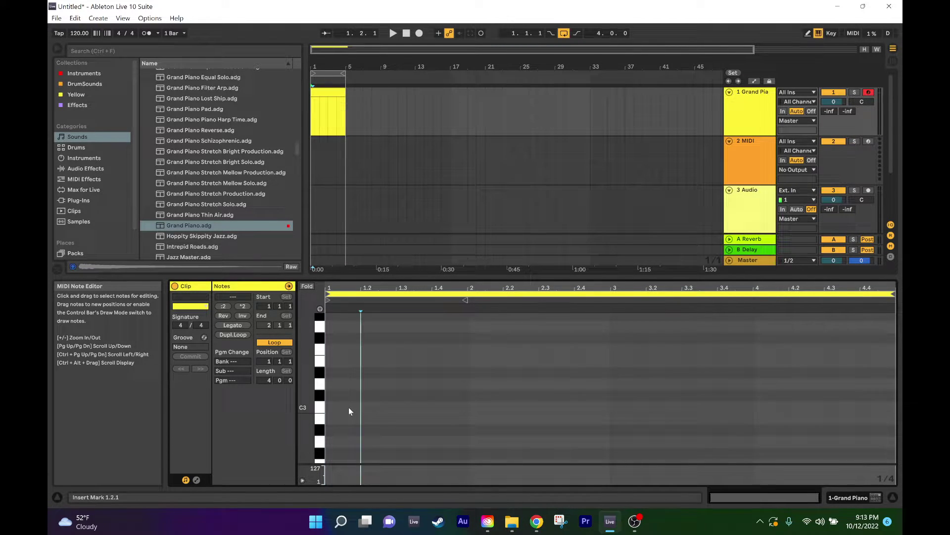
double_click(379, 360)
double_click(414, 327)
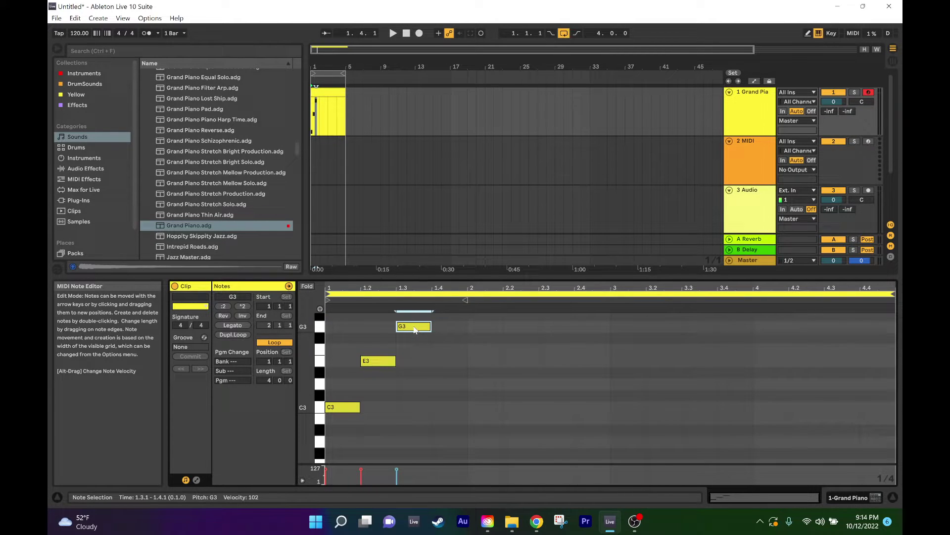
left_click_drag(431, 325, 467, 325)
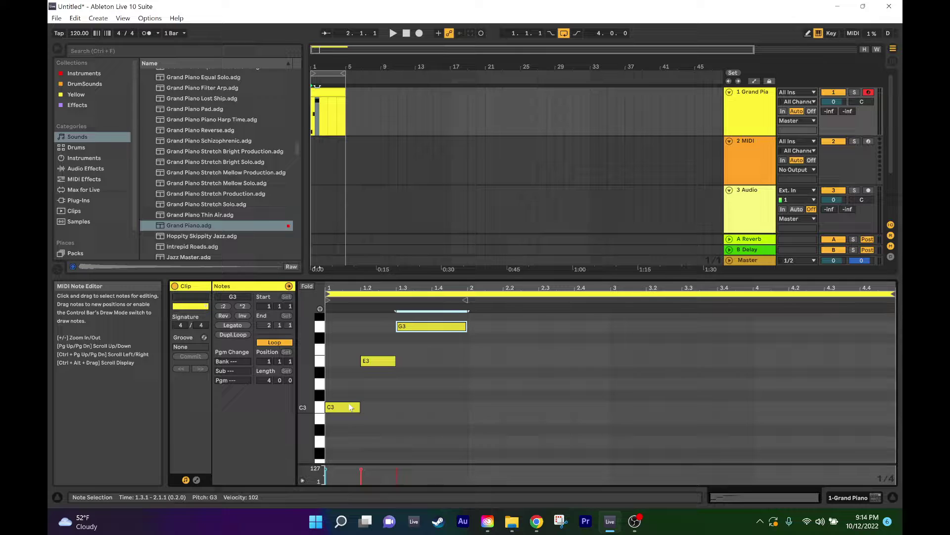
- Duplicate the three-note pattern to fill four bars and play it back
left_click(307, 286)
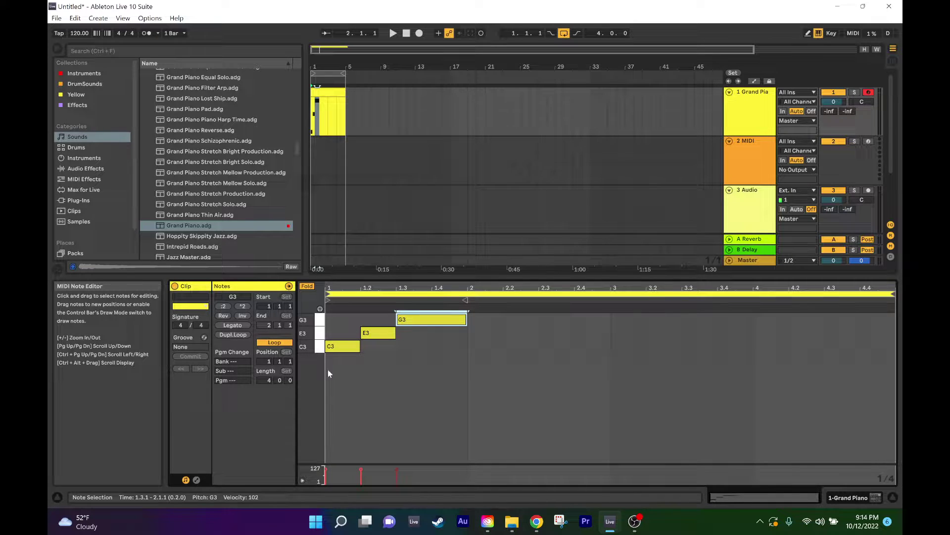
left_click_drag(443, 378, 324, 305)
key("ctrl+d")
key("ctrl+d")
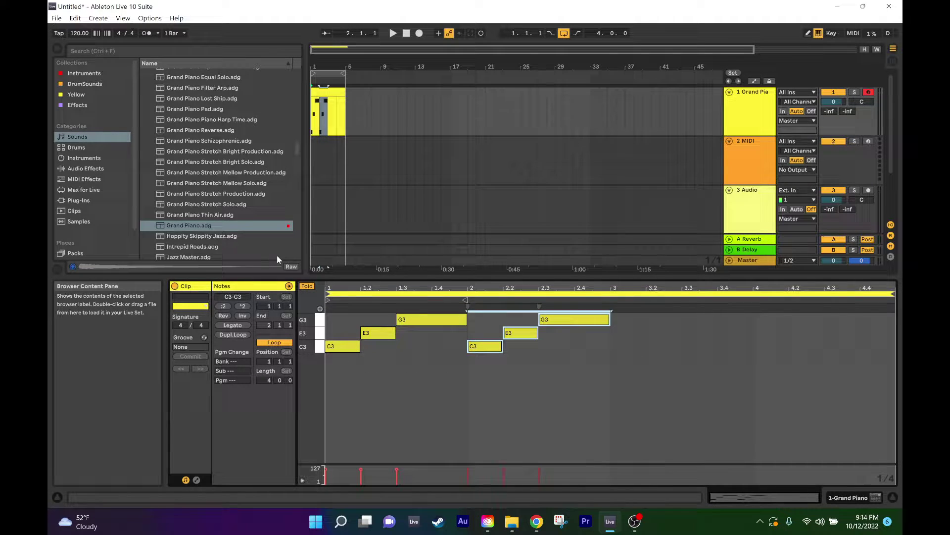
key("ctrl+d")
key("space")
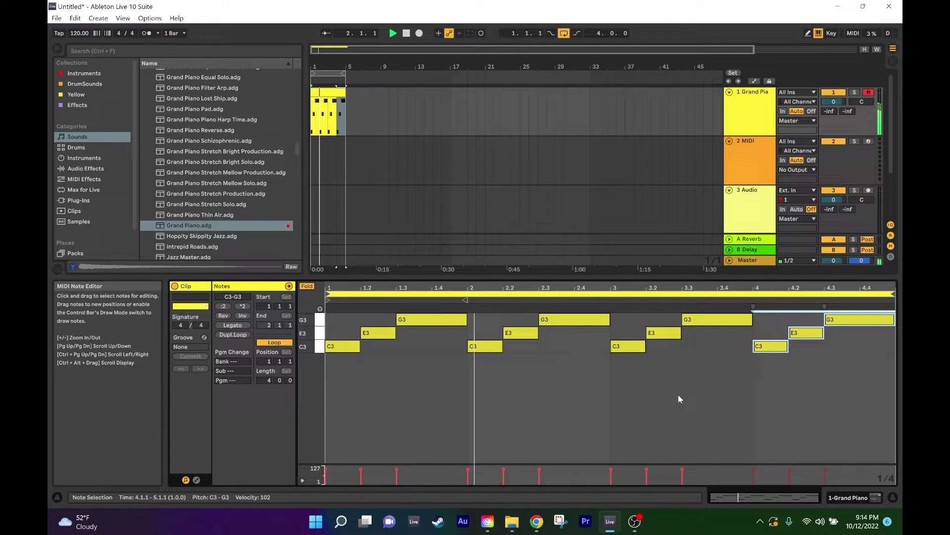
key("space")
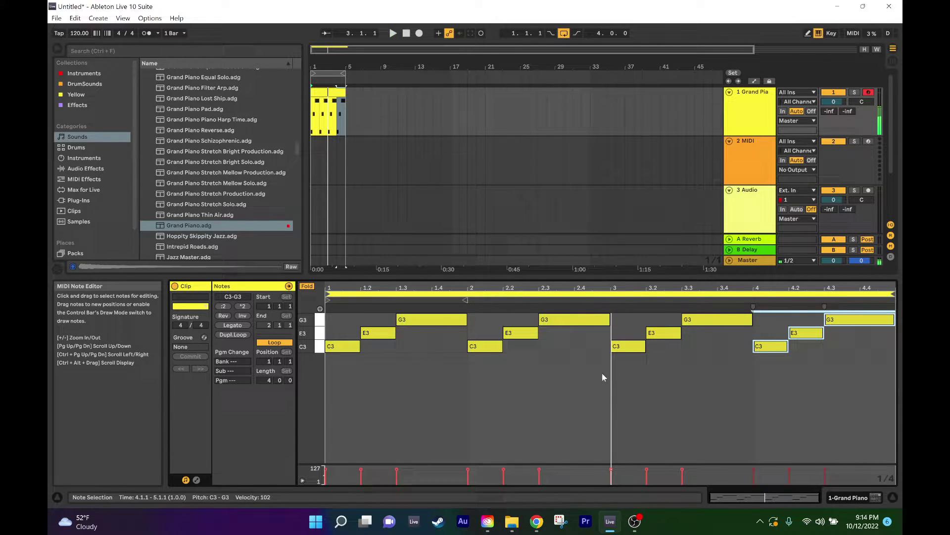
- Drop the bar-2 G3 to G2 and raise the last G3 to G4
left_click(573, 387)
left_click(582, 321)
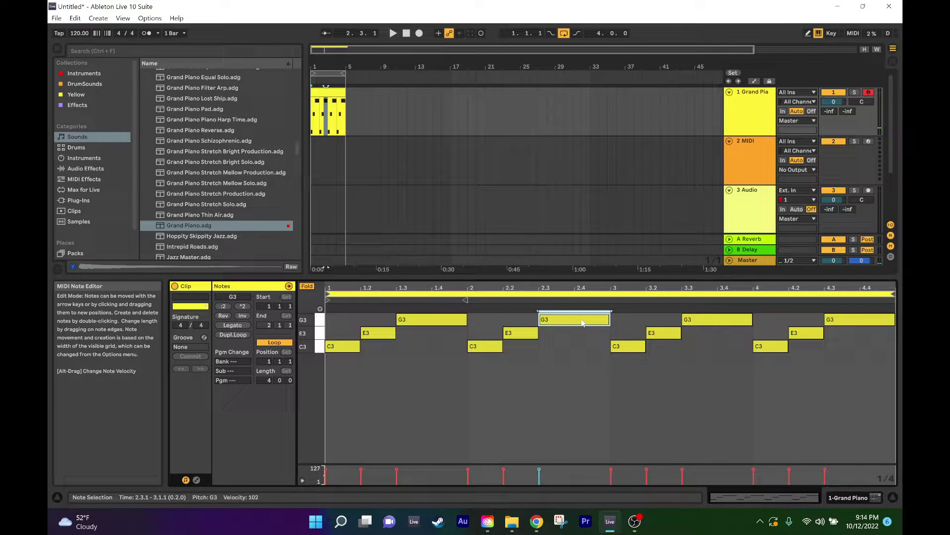
key("shift+Down")
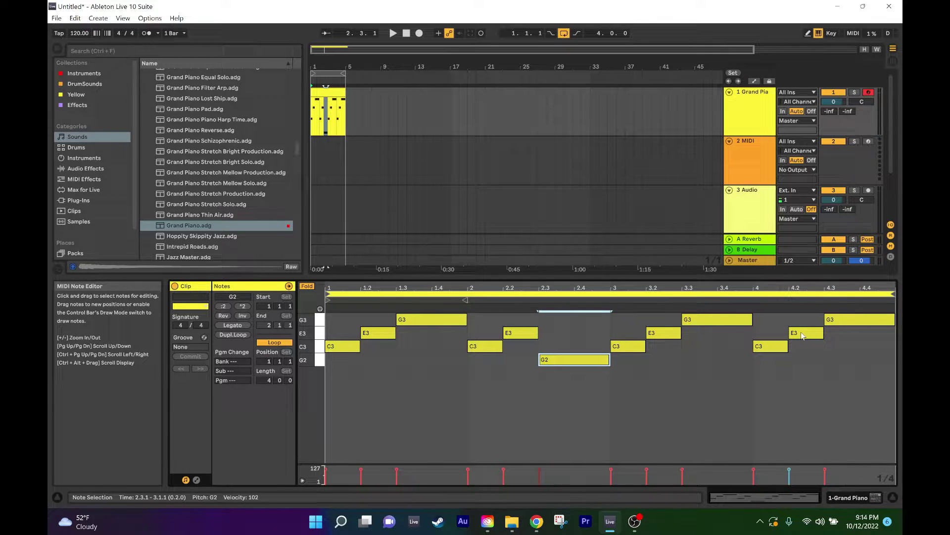
left_click(847, 322)
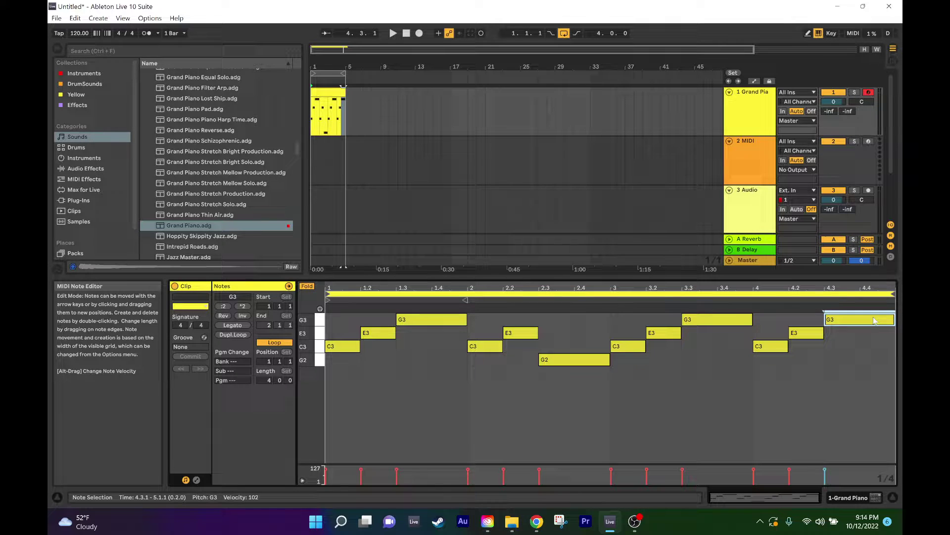
key("shift+Up")
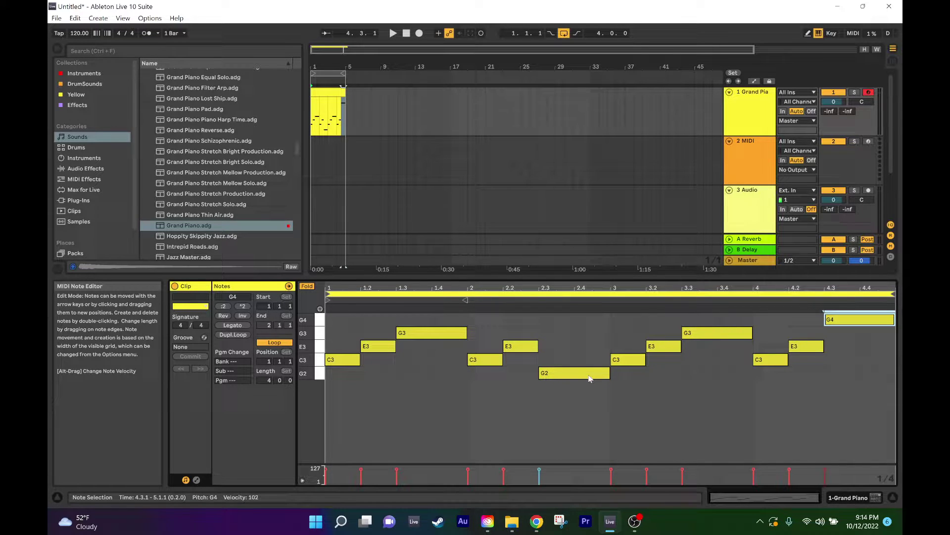
key("space")
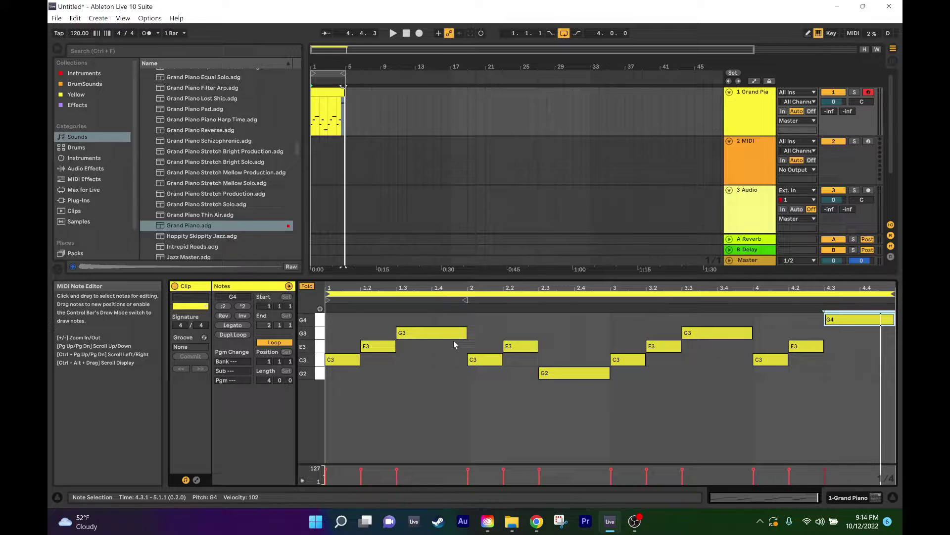
- Enlarge the note editor and add a C1 bass note spanning bar 1
left_click_drag(396, 278, 391, 141)
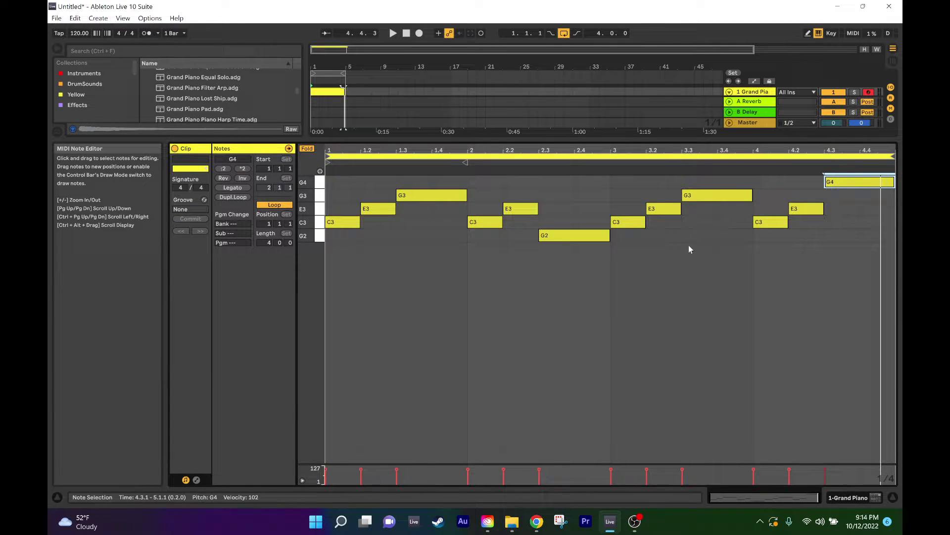
left_click(307, 149)
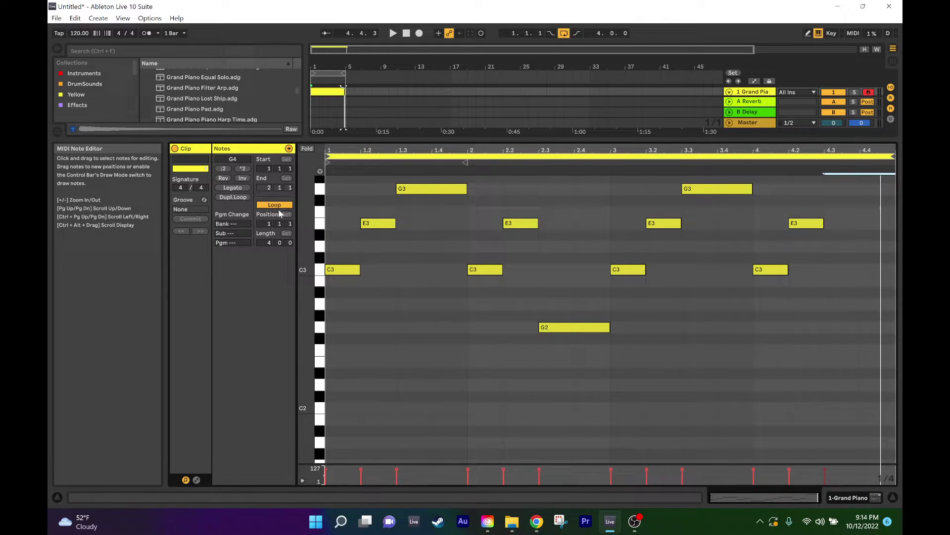
scroll(430, 361, "down", 3)
scroll(326, 406, "down", 2)
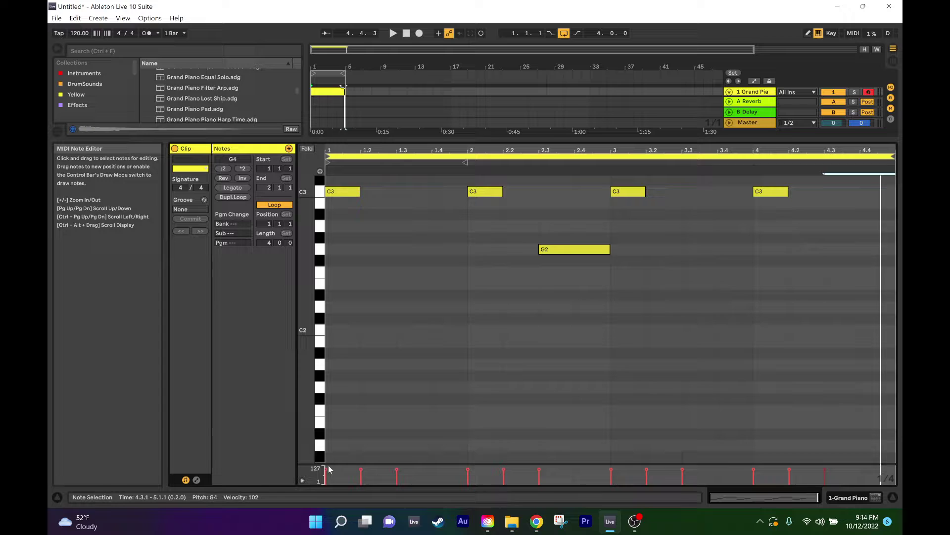
scroll(346, 345, "down", 3)
double_click(350, 423)
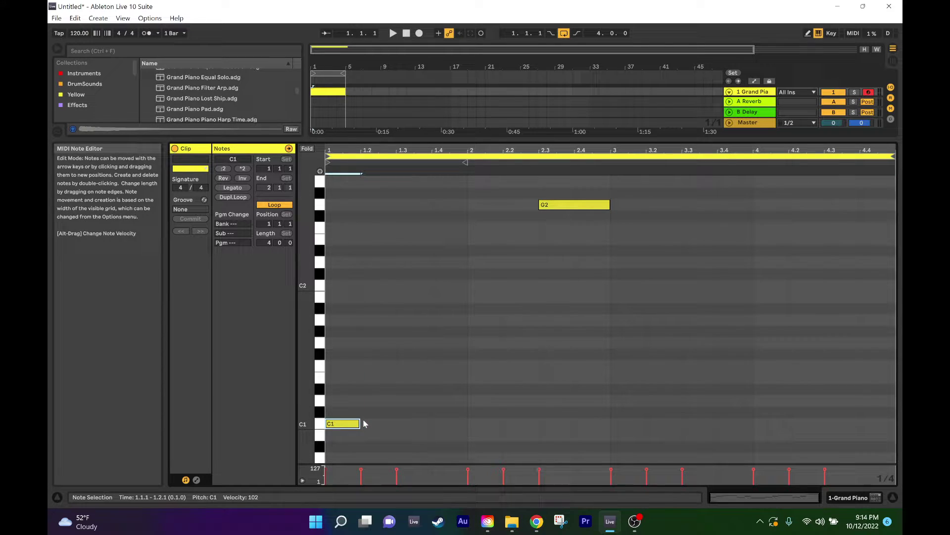
left_click_drag(362, 423, 469, 415)
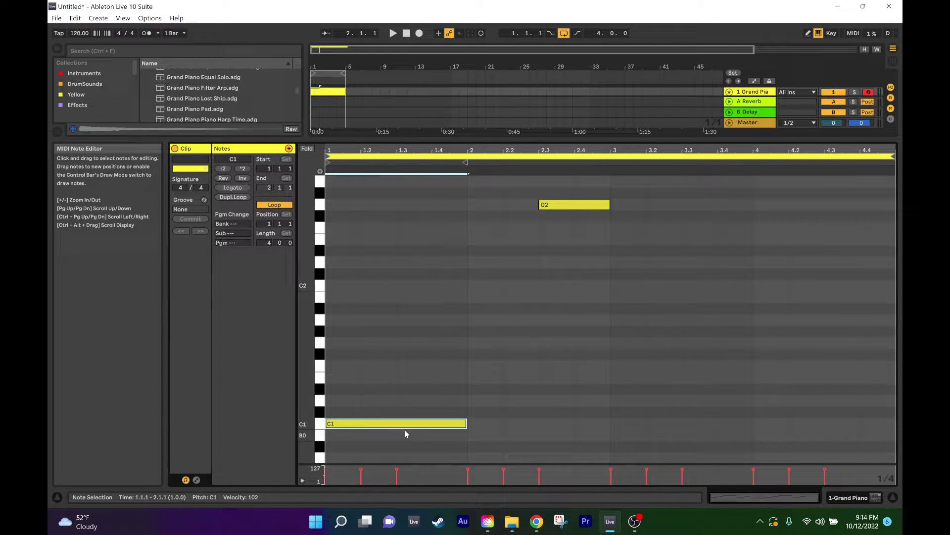
- Add a full-bar E1 in bar 2 and a full-bar G1 in bar 3
double_click(492, 378)
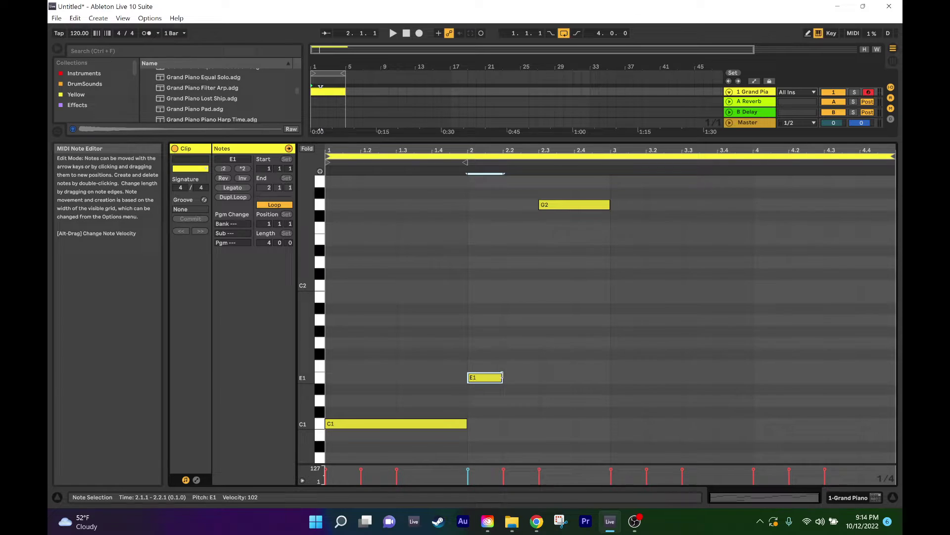
left_click_drag(502, 377, 610, 382)
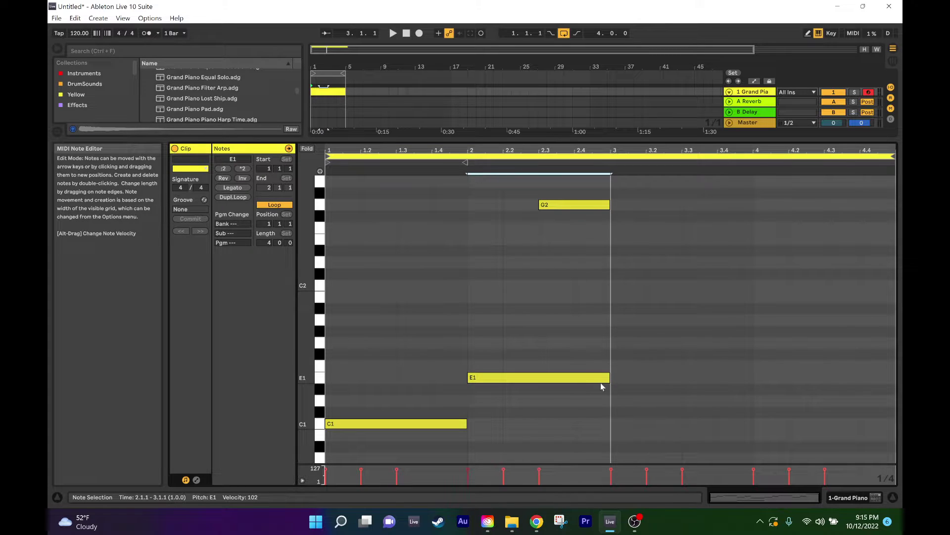
double_click(624, 344)
left_click_drag(646, 342, 755, 343)
- Duplicate the C1 bass note and move the copy to bar 4
left_click(309, 148)
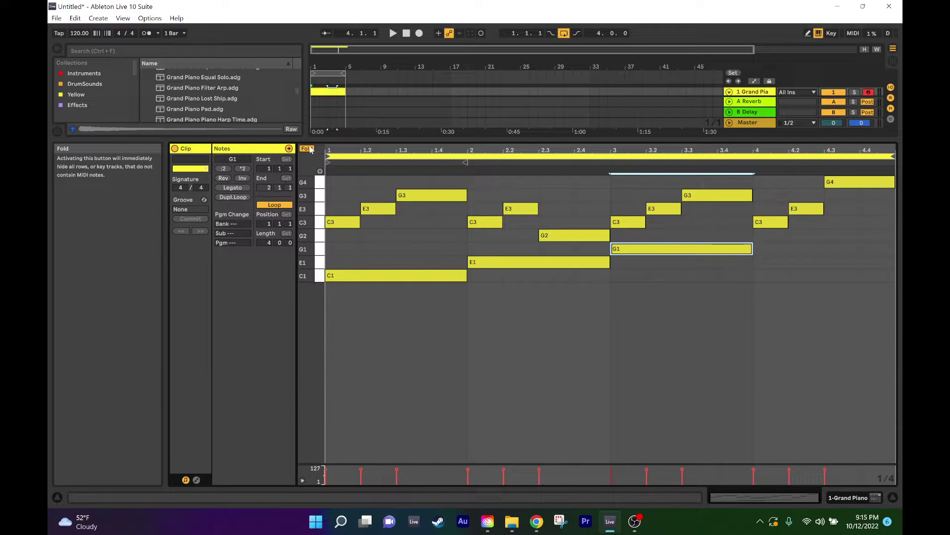
left_click(376, 273)
key("ctrl+d")
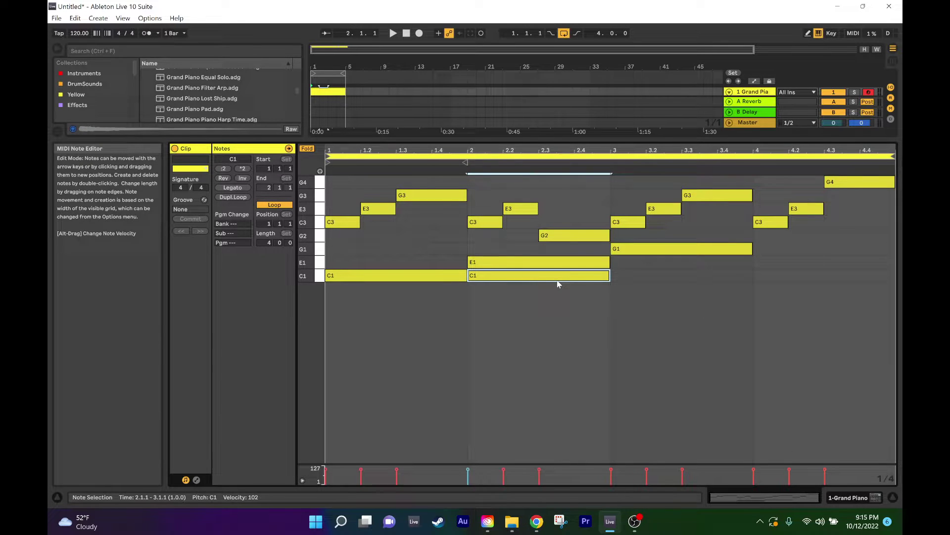
left_click_drag(550, 275, 838, 276)
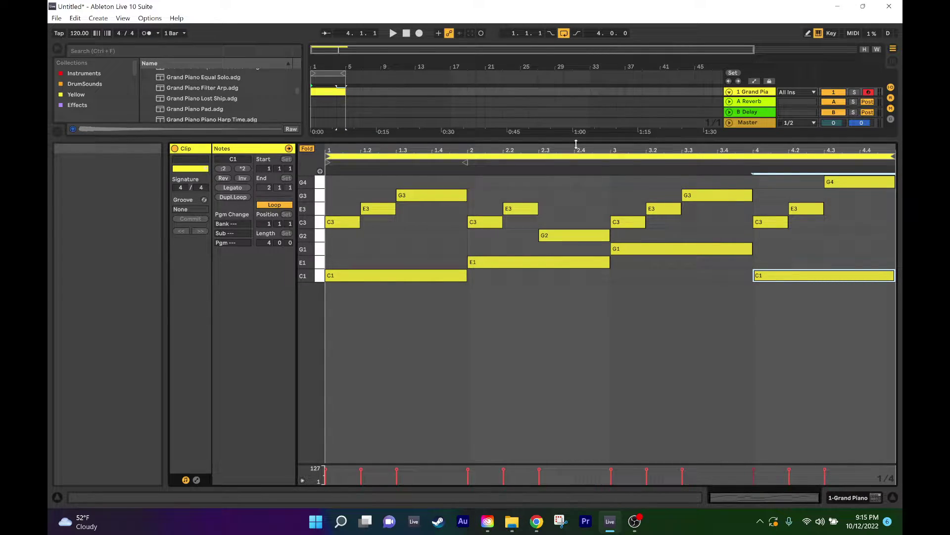
left_click_drag(575, 140, 566, 266)
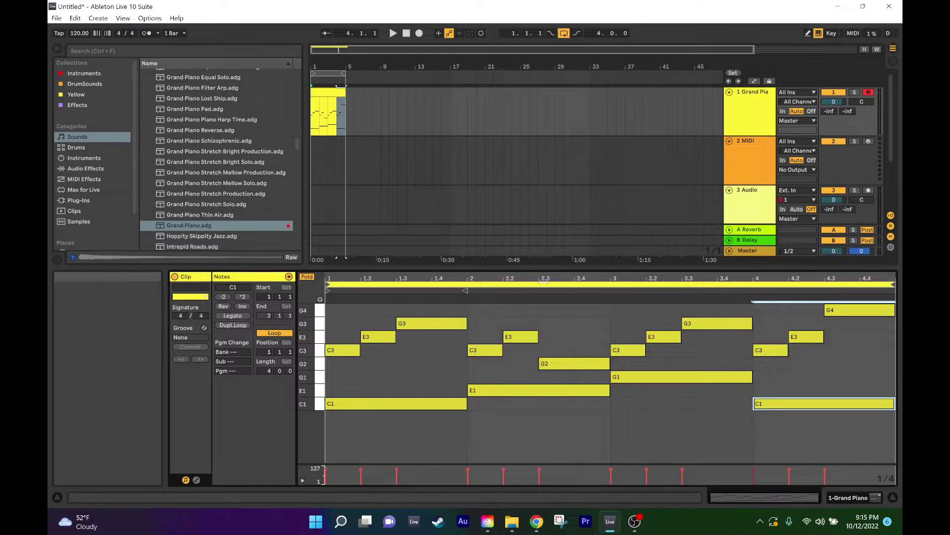
- Select all piano notes and drag their velocity down from 102 to 71
key("space")
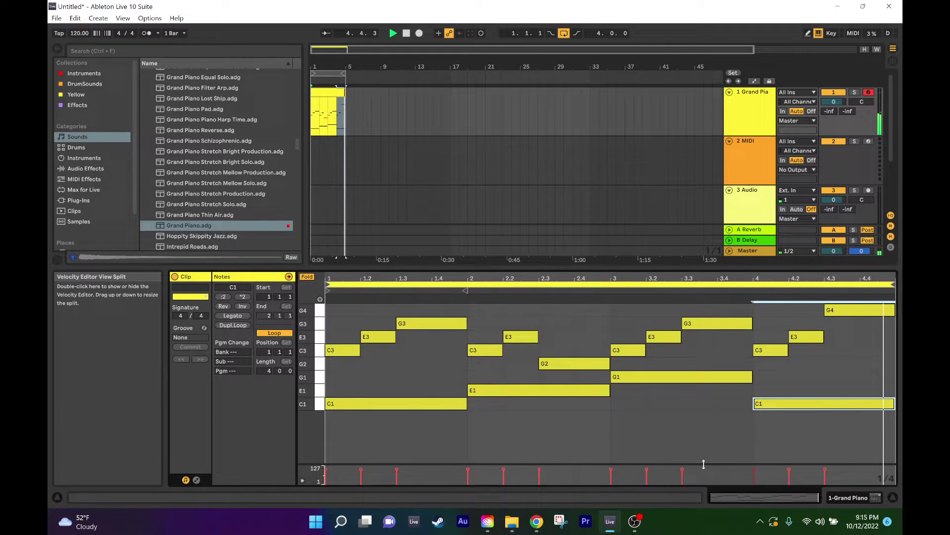
key("space")
left_click_drag(703, 464, 696, 366)
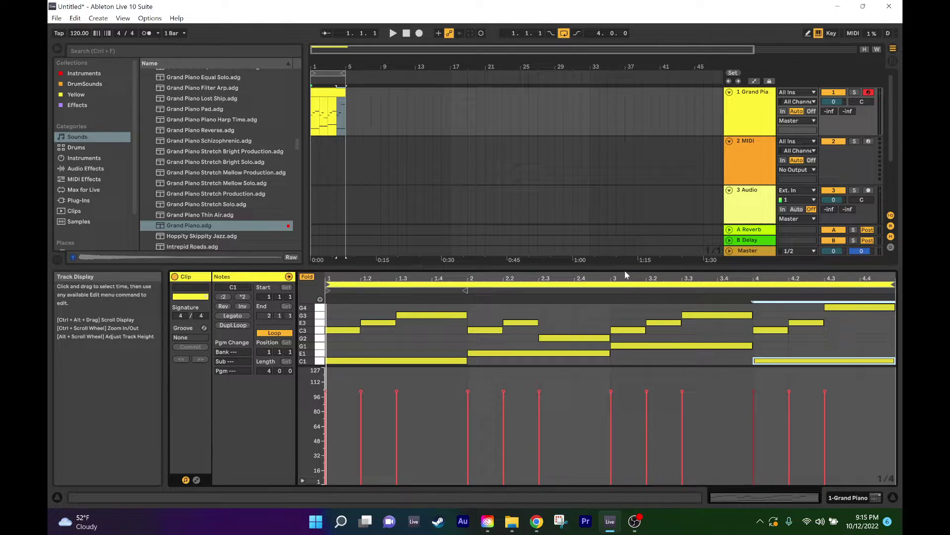
left_click_drag(625, 268, 609, 156)
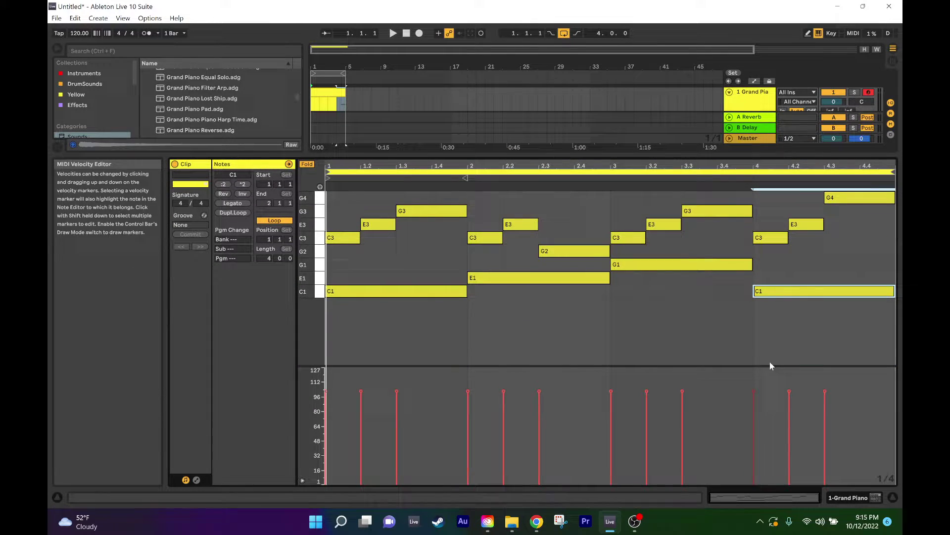
left_click(863, 413)
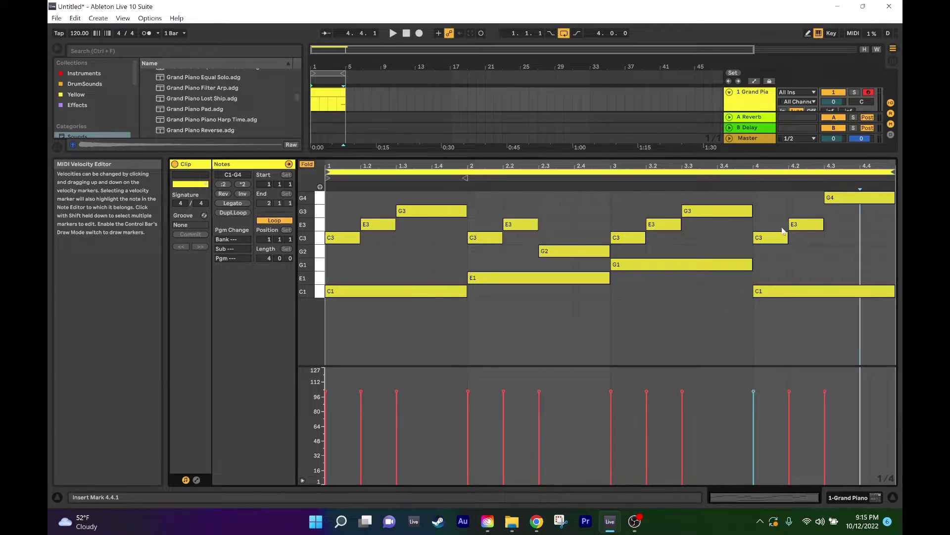
left_click(753, 392)
key("ctrl+a")
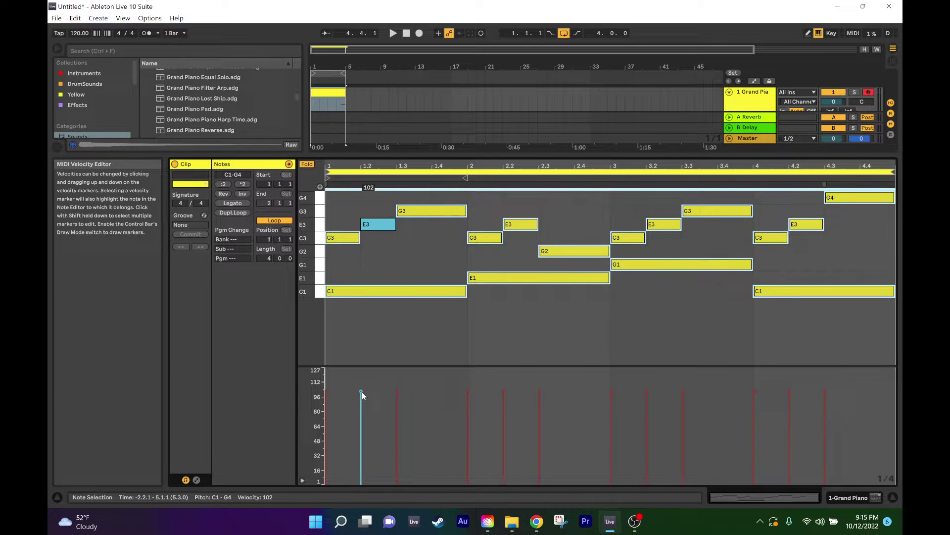
left_click_drag(361, 392, 362, 422)
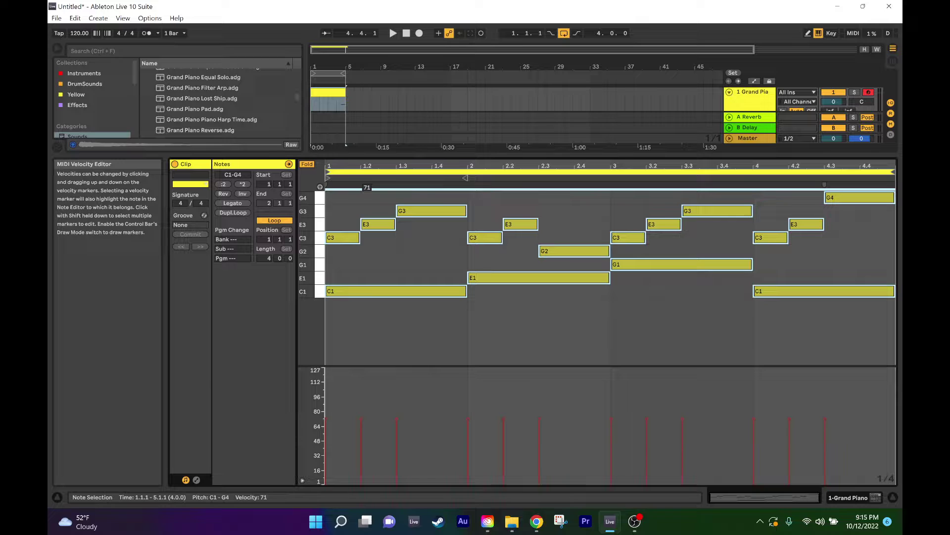
key("space")
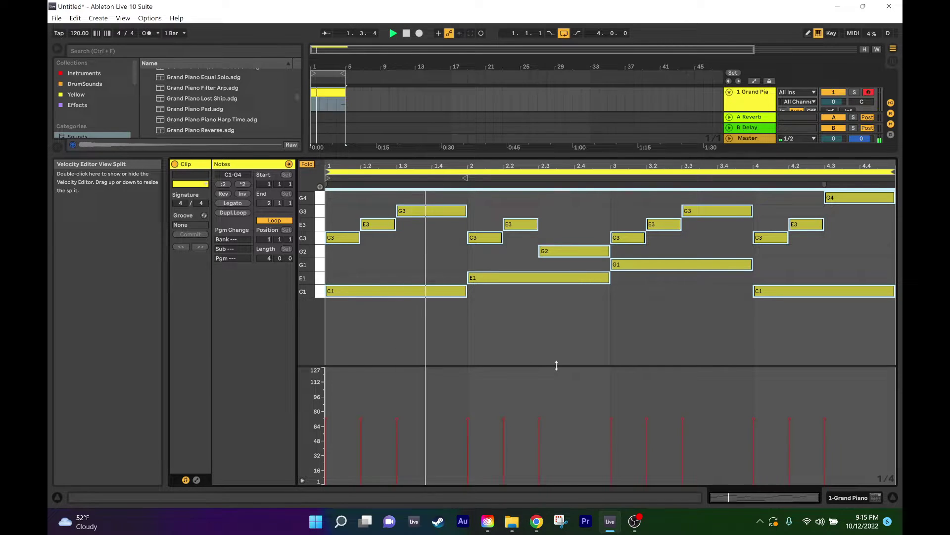
- Drag the Grand Piano track volume up to 3.0 dB and stop playback
left_click_drag(619, 157, 620, 228)
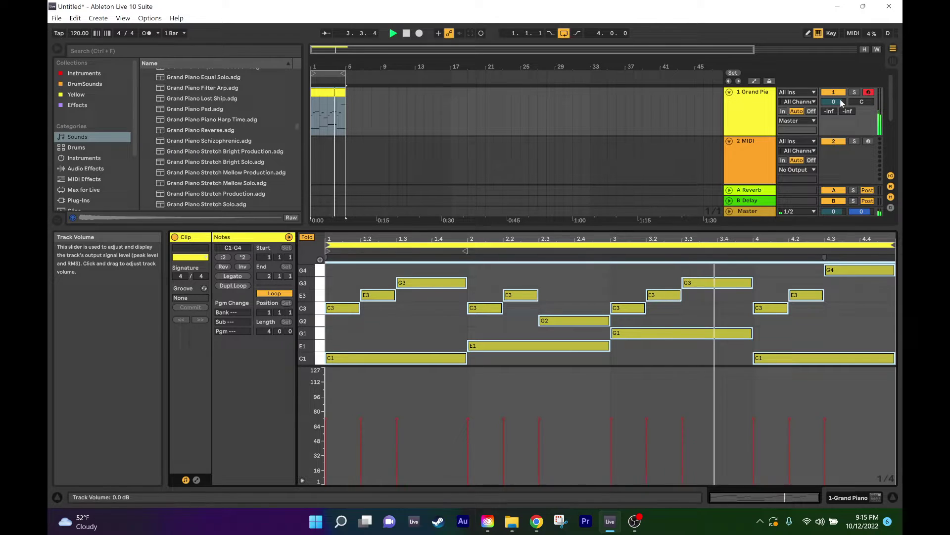
left_click_drag(841, 103, 842, 88)
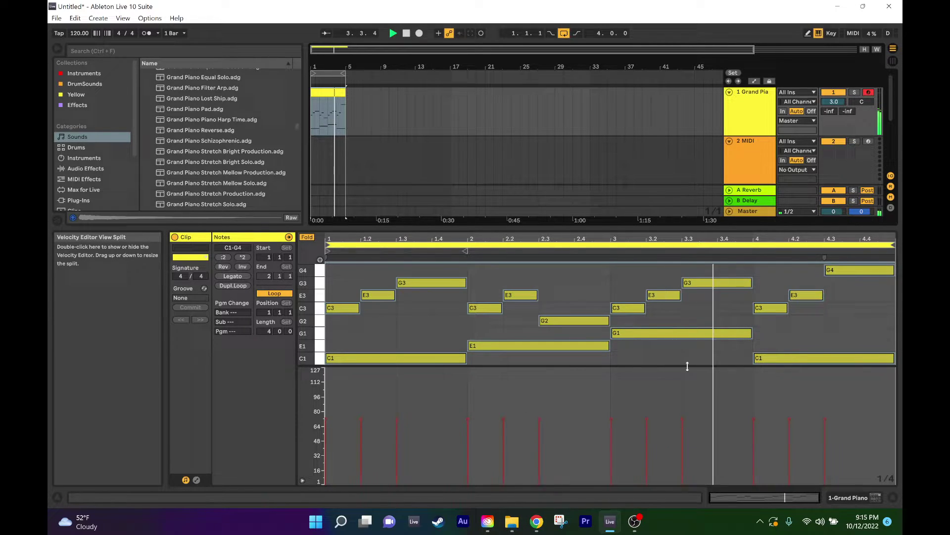
left_click_drag(688, 366, 670, 410)
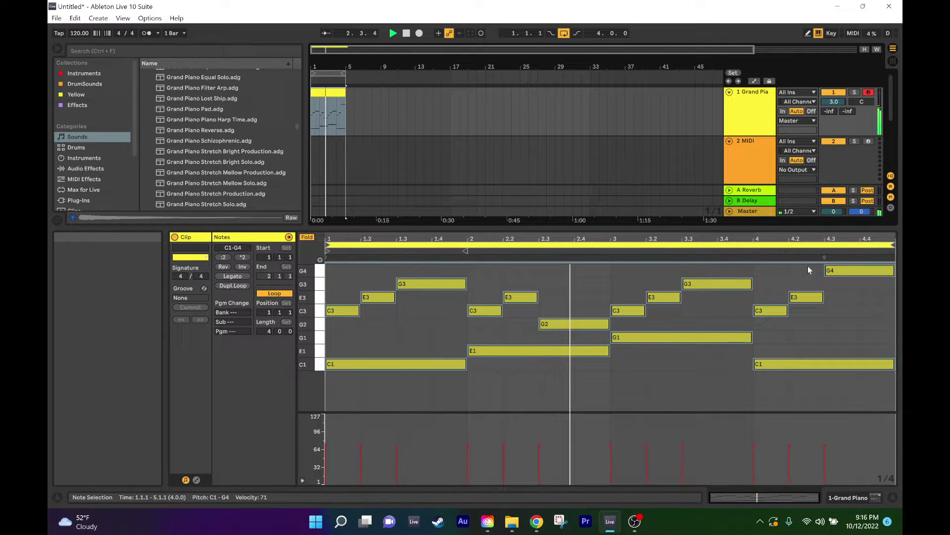
key("space")
left_click(752, 143)
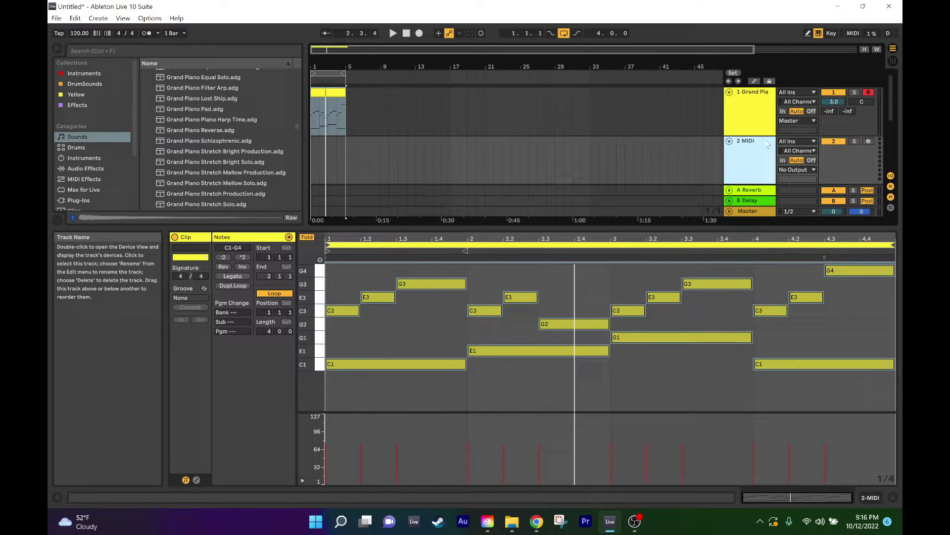
- Load Kit-StudioBasic from the Drums browser onto track 2
left_click(79, 147)
scroll(223, 138, "down", 3)
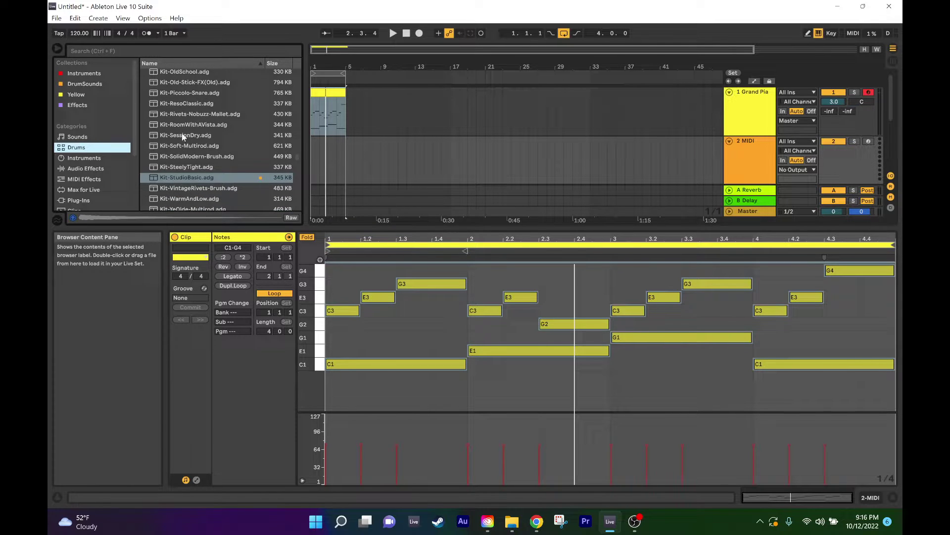
left_click(179, 179)
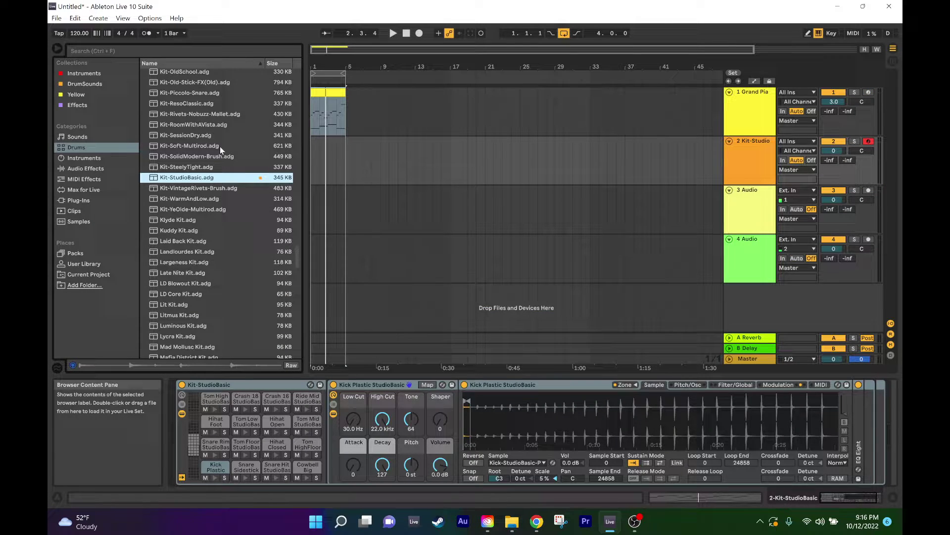
- Create an empty MIDI clip at bar 1 of track 2 with a 1/4 grid
left_click(318, 140)
key("ctrl+shift+m")
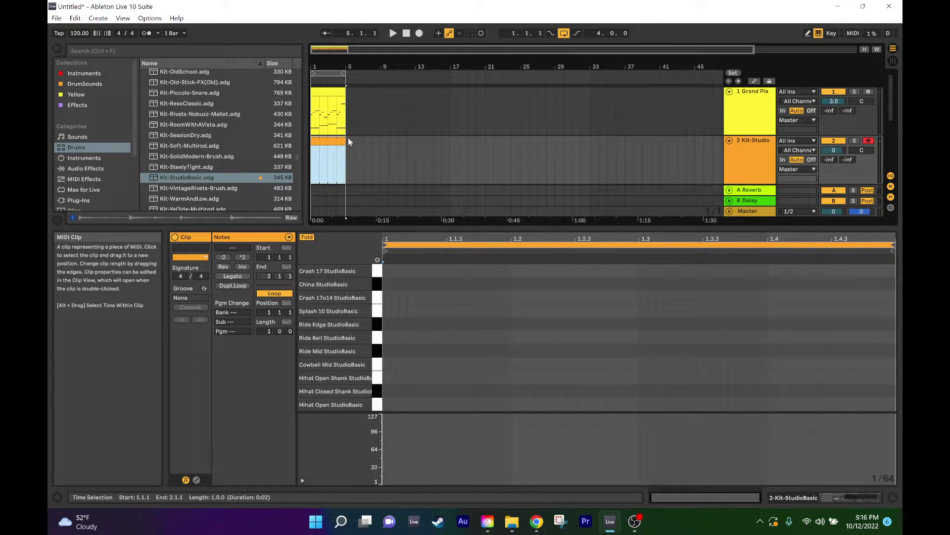
left_click(267, 332)
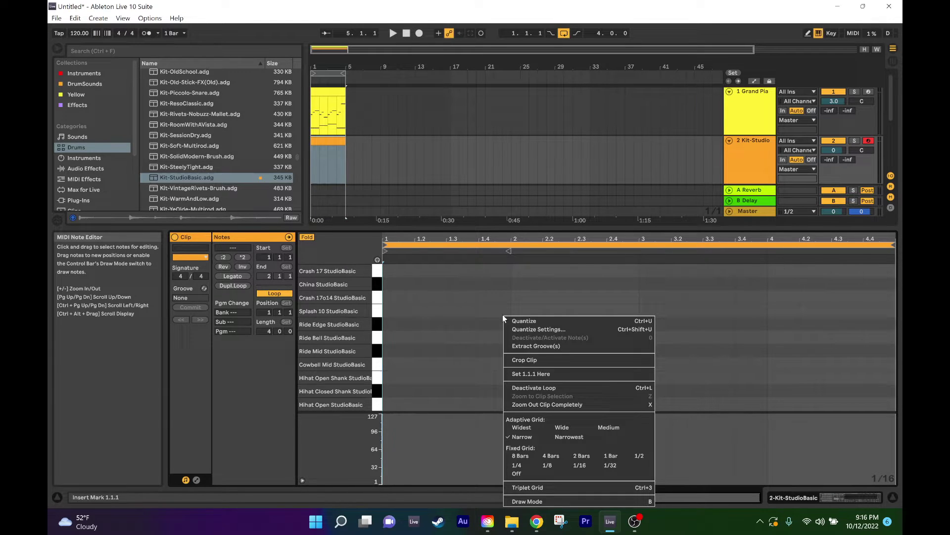
left_click(525, 469)
left_click_drag(349, 370, 350, 237)
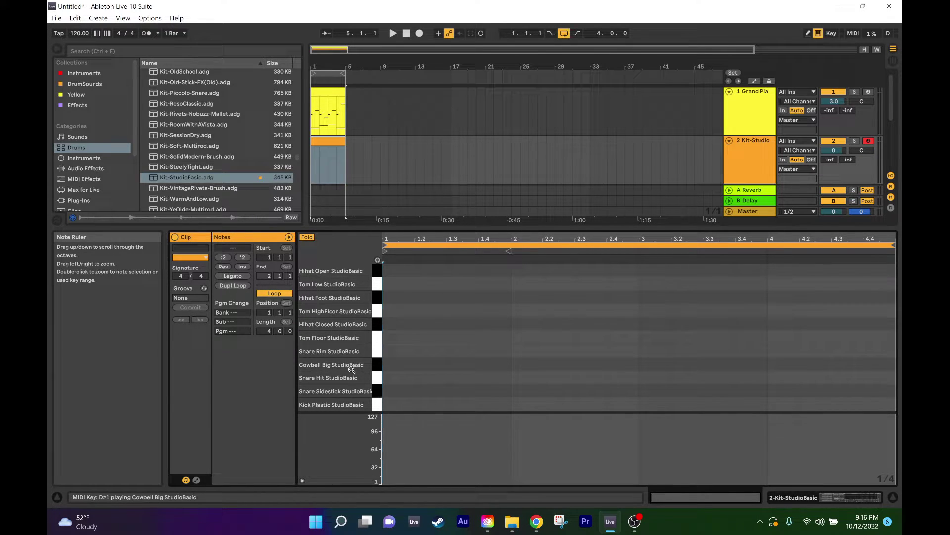
- Draw kicks on beats 1 and 3 and snares on beats 2 and 4
double_click(413, 405)
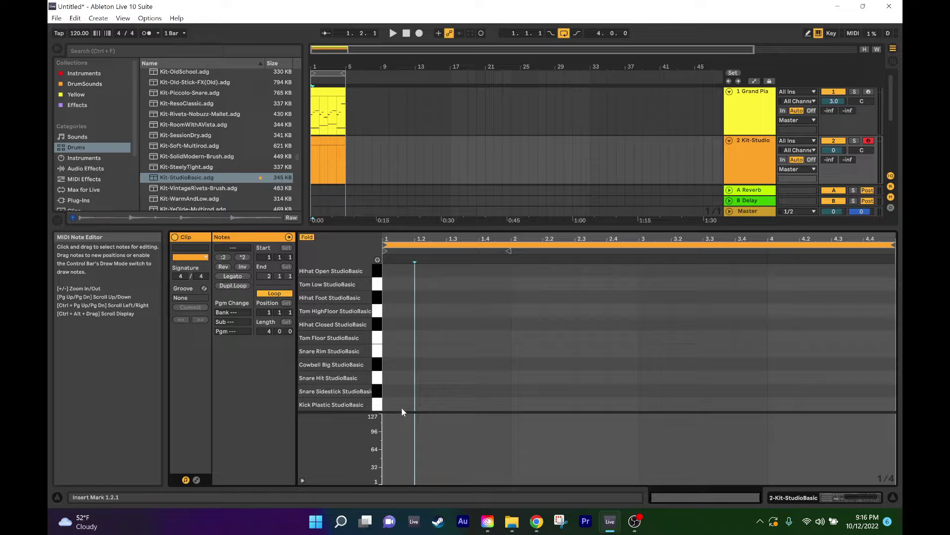
double_click(440, 380)
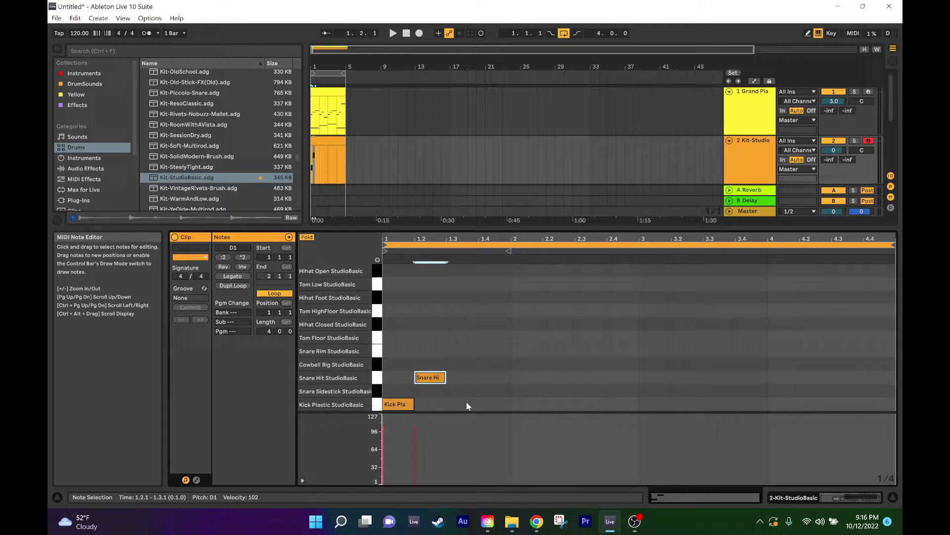
double_click(466, 404)
double_click(495, 378)
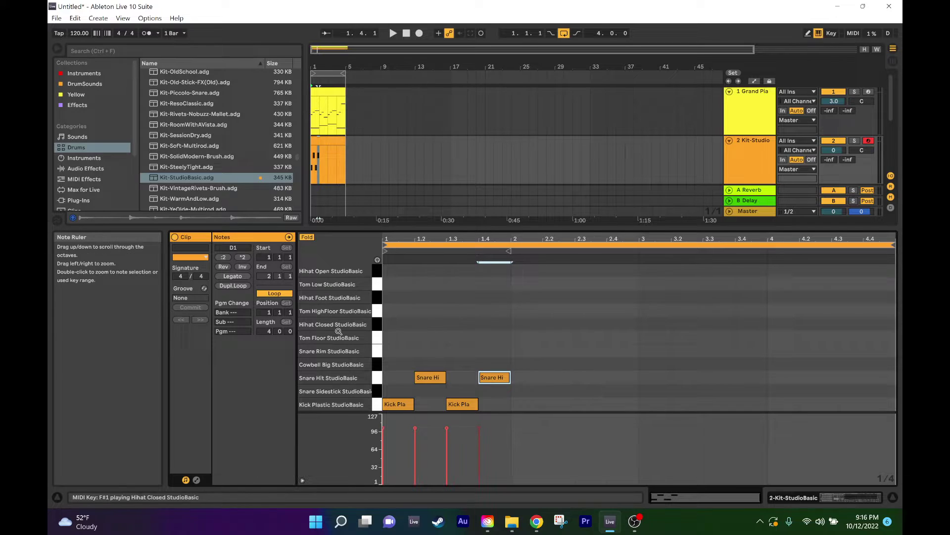
- Add closed hi-hats on all four beats, then delete those on beats 2–4
double_click(394, 323)
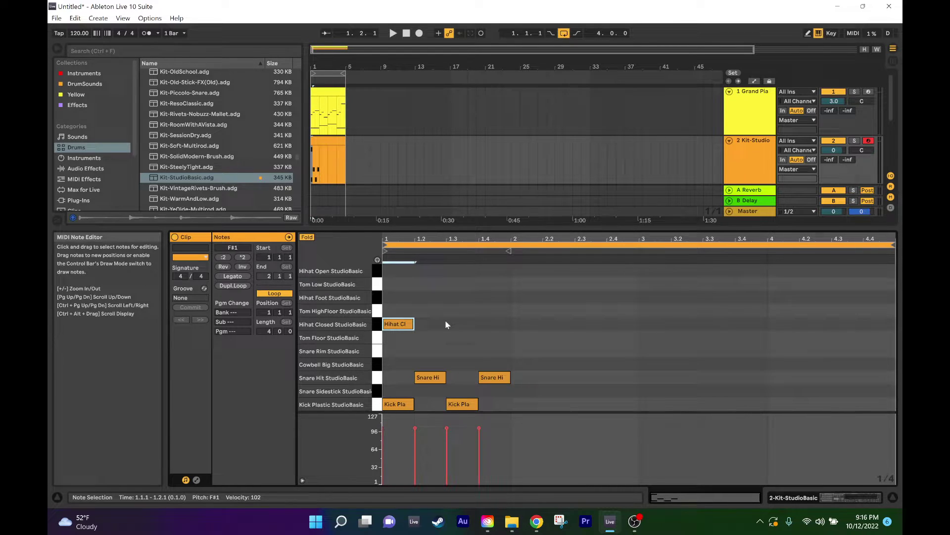
double_click(429, 323)
double_click(461, 324)
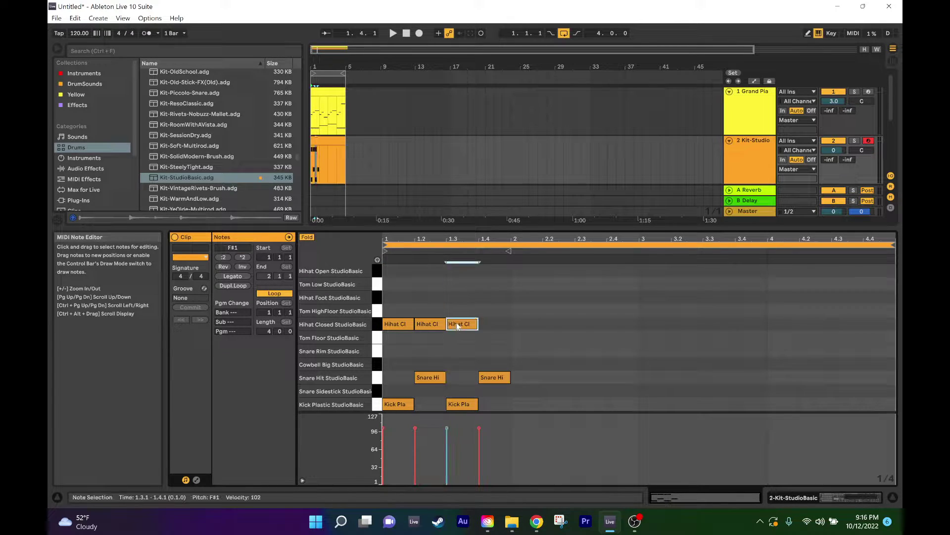
double_click(500, 323)
key("space")
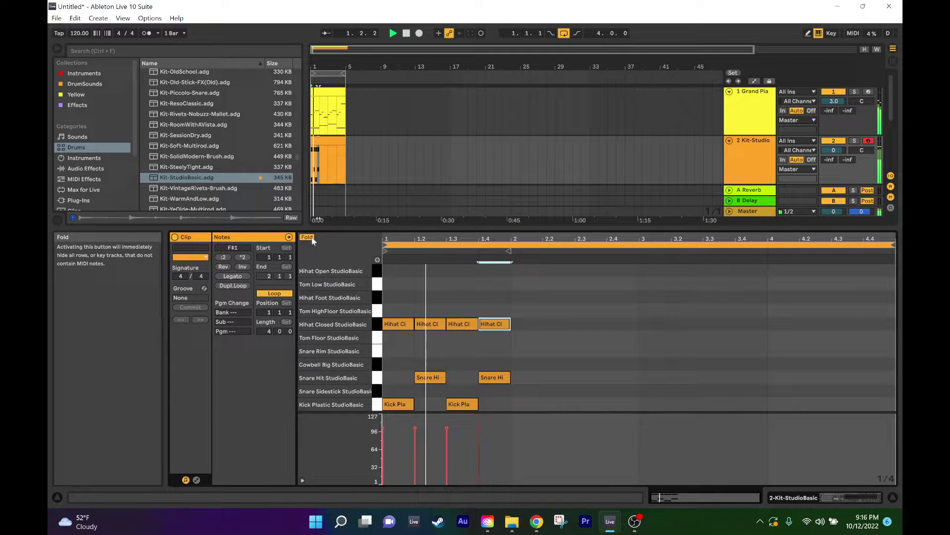
left_click(307, 237)
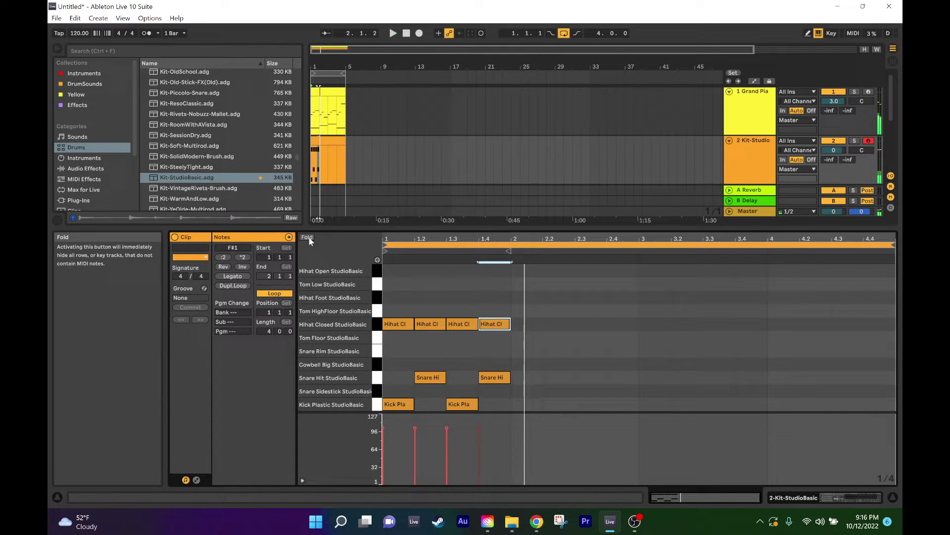
double_click(494, 270)
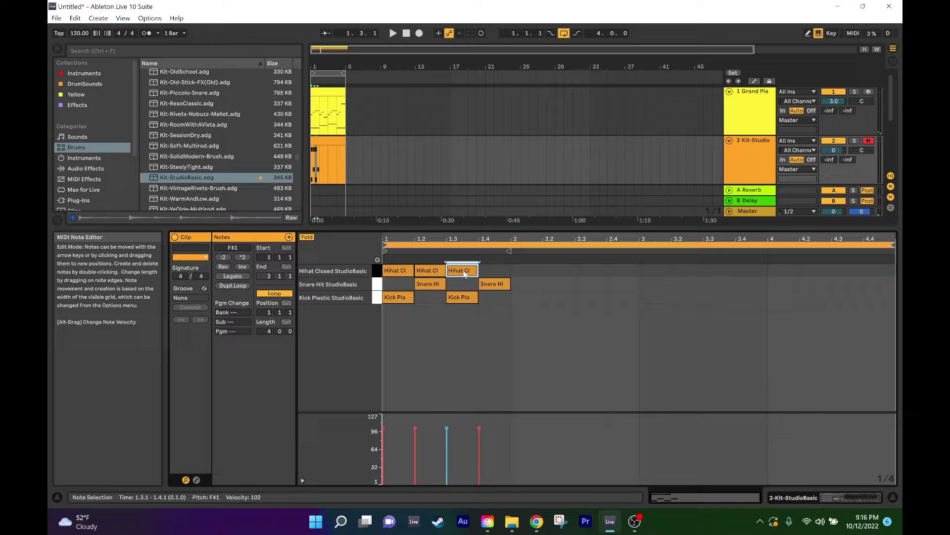
double_click(462, 270)
double_click(420, 271)
- On a 1/8 grid, build an alternating-velocity eighth-note hi-hat pair and repeat it across the clip
right_click(545, 269)
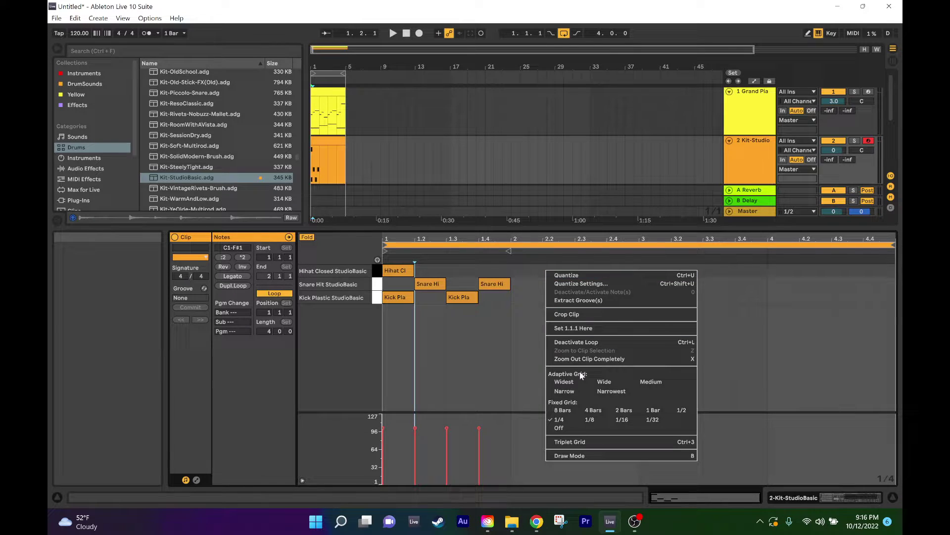
left_click(596, 420)
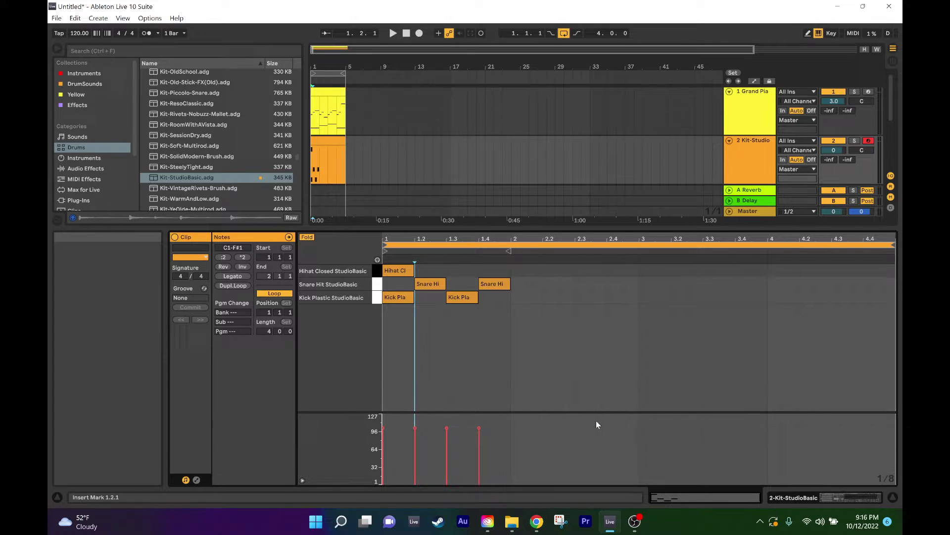
left_click_drag(413, 271, 398, 271)
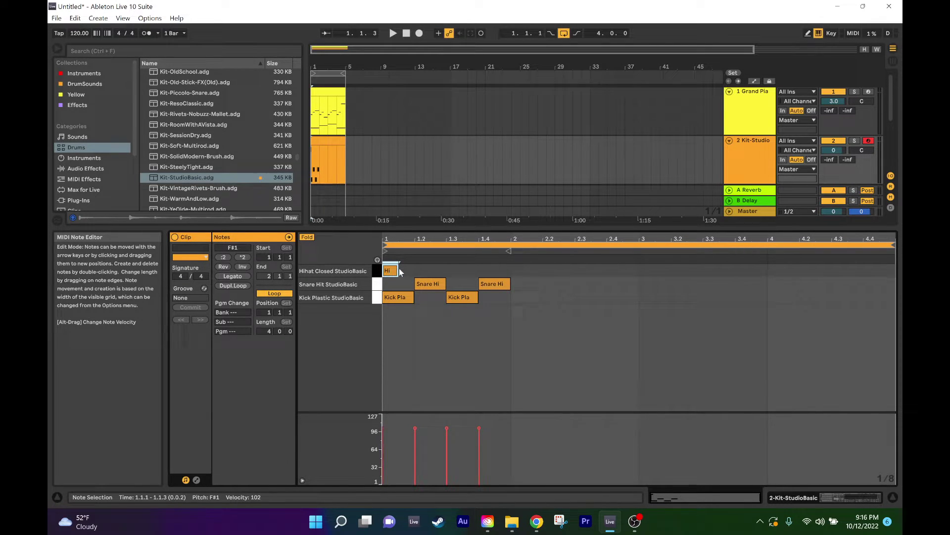
key("ctrl+d")
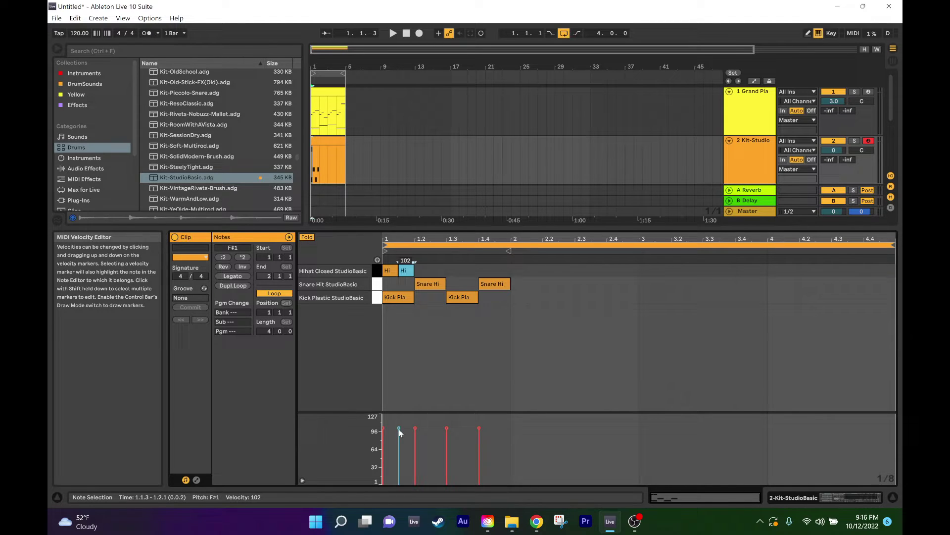
left_click_drag(399, 430, 399, 433)
left_click_drag(404, 278, 363, 249)
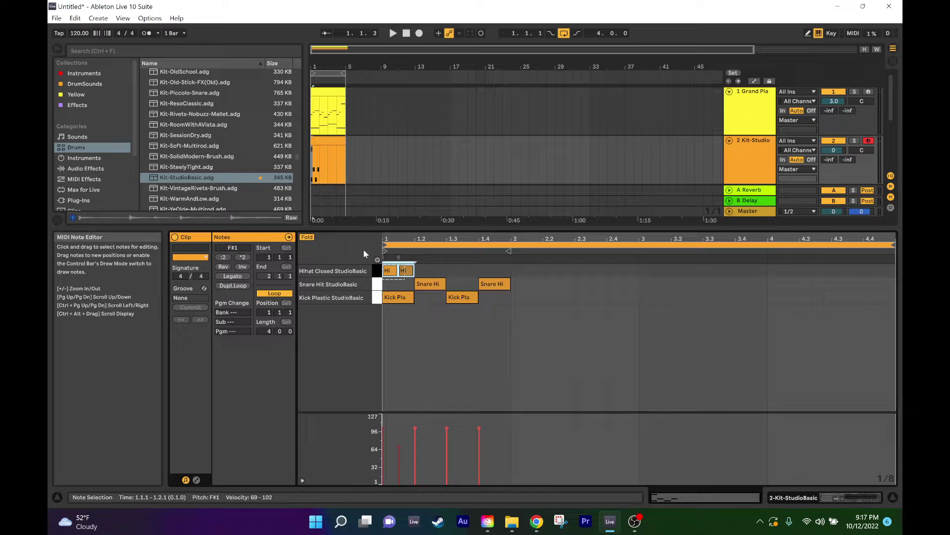
key("ctrl+d")
key("ctrl+d")
key("ctrl+d")
key("ctrl+d")
key("ctrl+d")
key("ctrl+d")
key("ctrl+d")
key("ctrl+d")
key("ctrl+d")
key("ctrl+d")
key("ctrl+d")
key("ctrl+d")
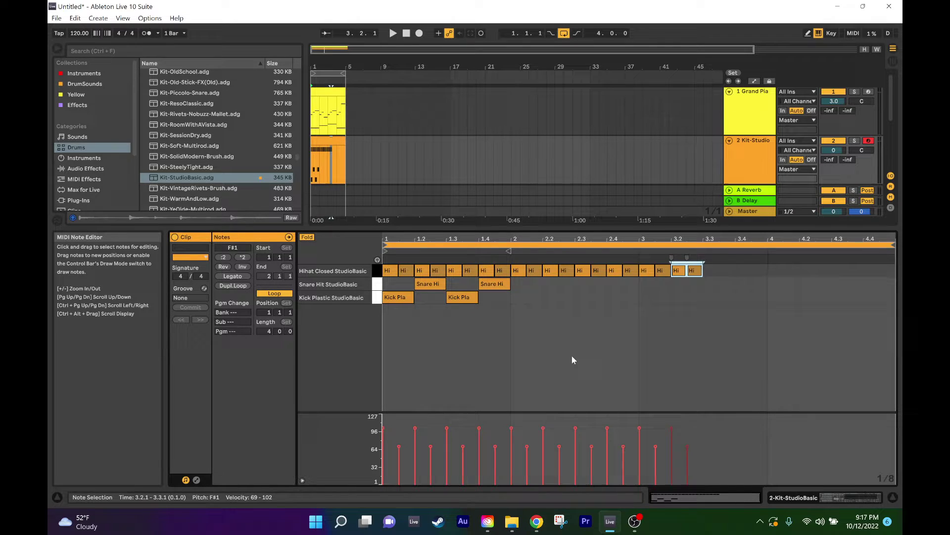
key("ctrl+d")
key("ctrl+d")
key("ctrl+d")
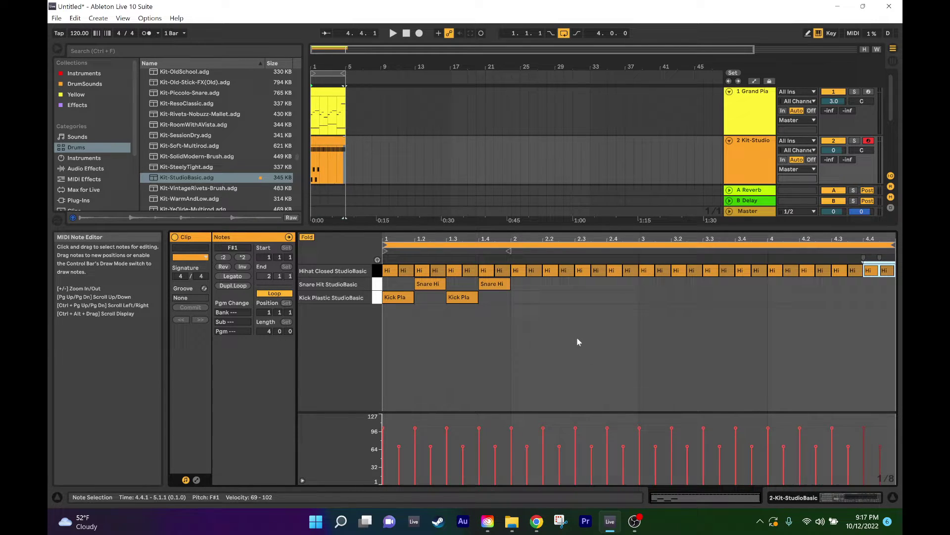
key("space")
- Duplicate the bar-1 kick and snare pattern forward through the clip
left_click_drag(502, 308, 385, 290)
key("ctrl+d")
key("ctrl+d")
key("ctrl+d")
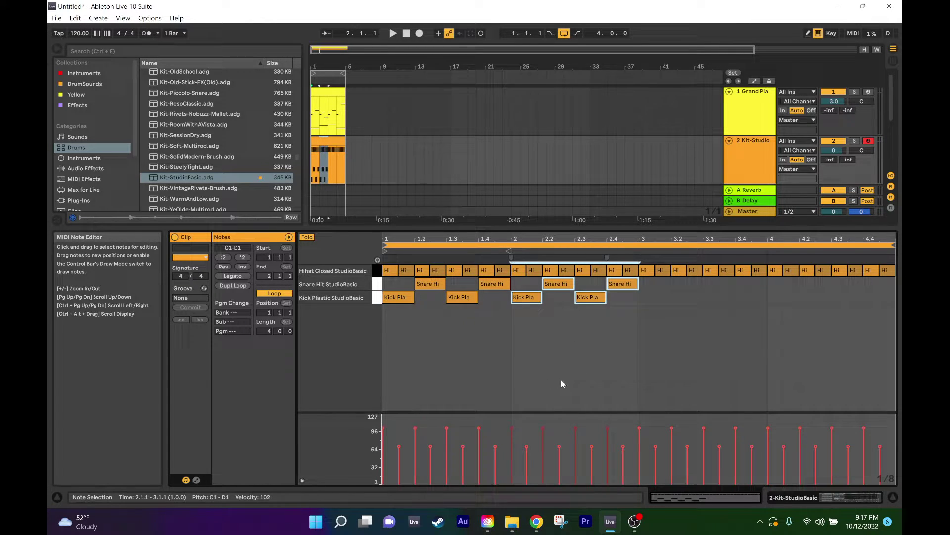
key("space")
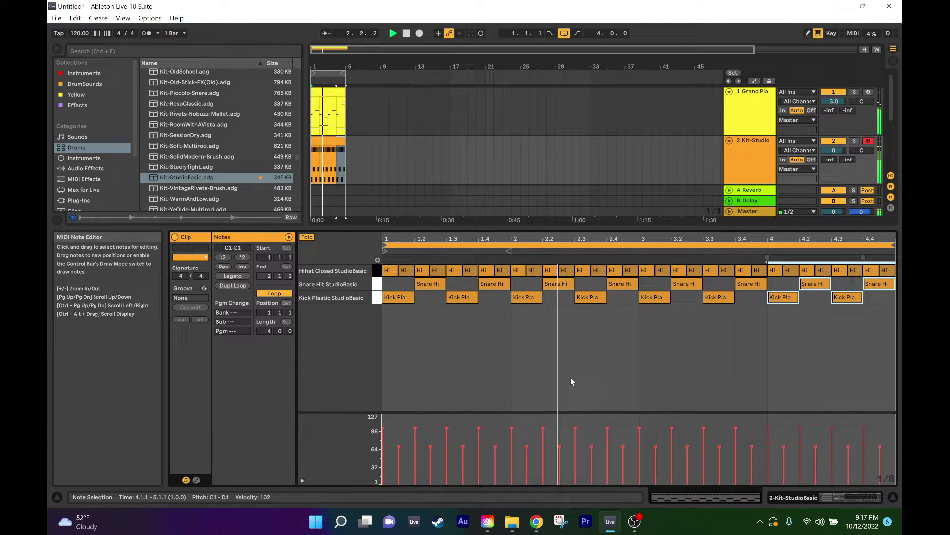
key("space")
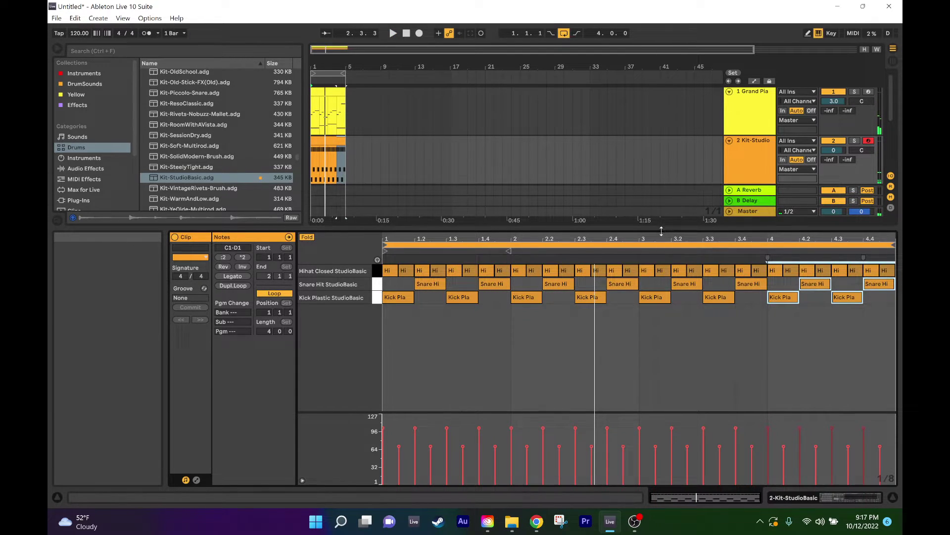
left_click_drag(661, 231, 594, 297)
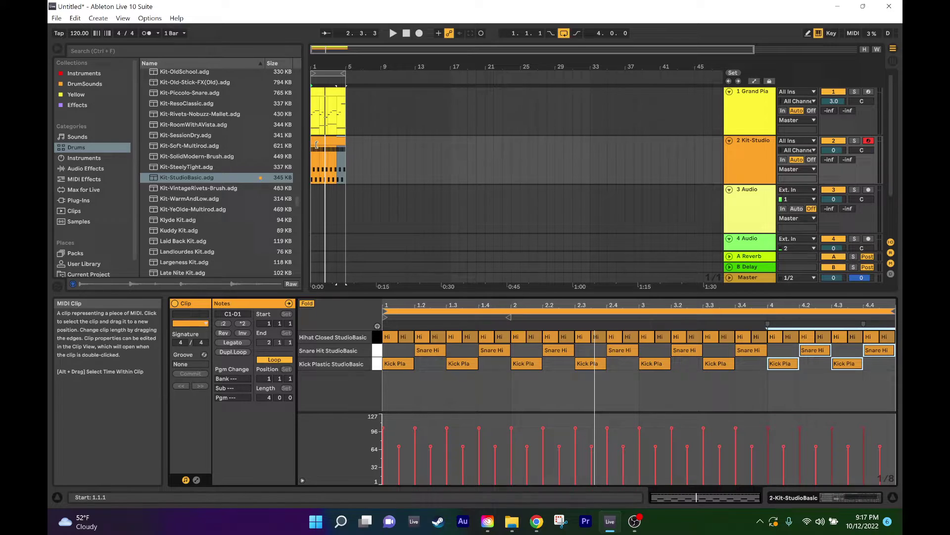
- Load a Compressor from the Audio Effects browser onto the Grand Piano track
left_click(753, 96)
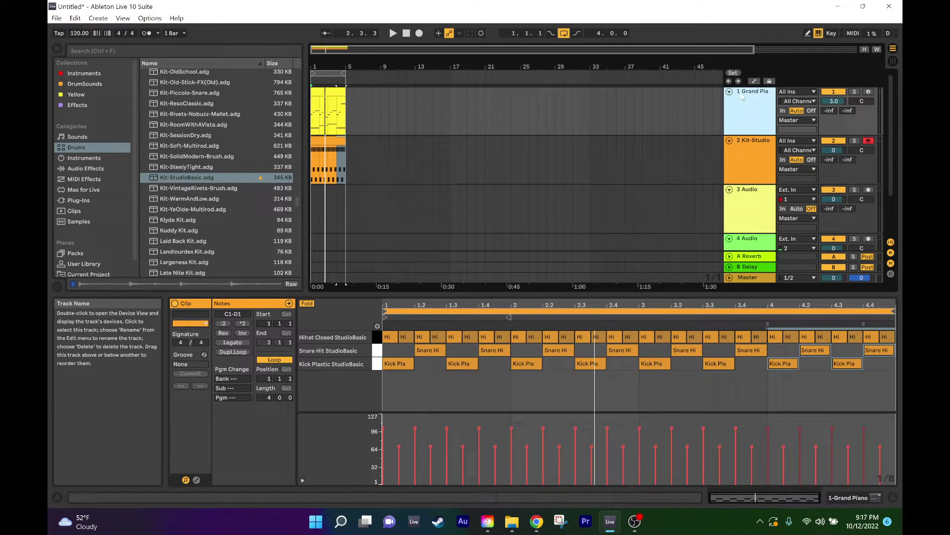
left_click(77, 105)
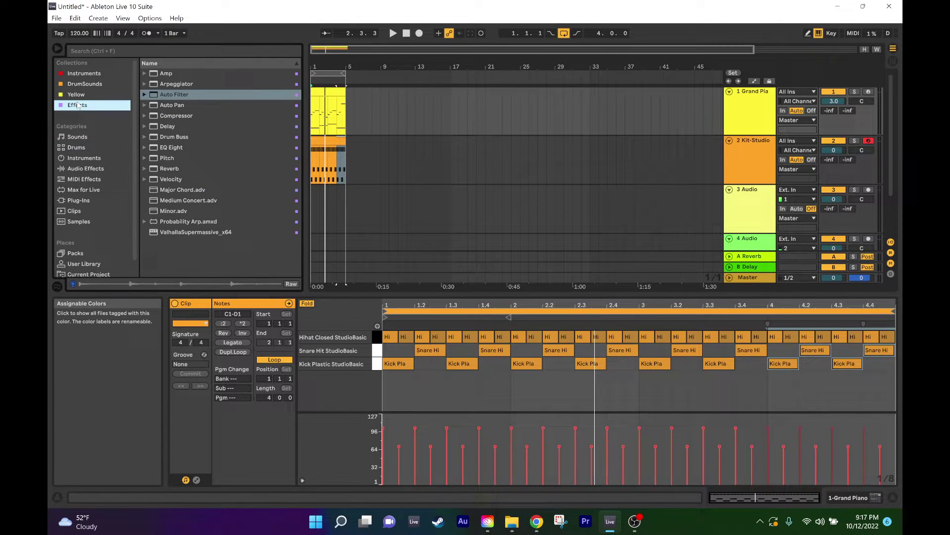
double_click(174, 116)
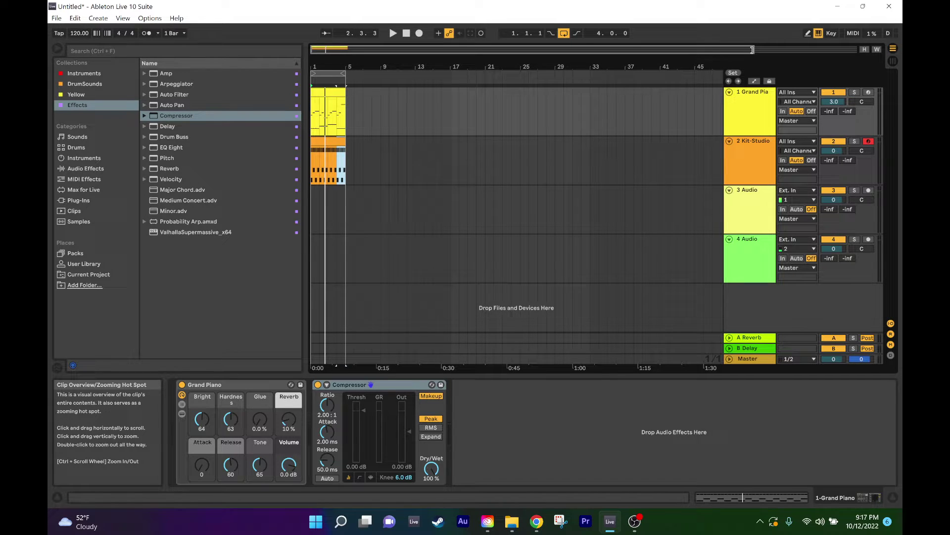
left_click_drag(754, 50, 441, 161)
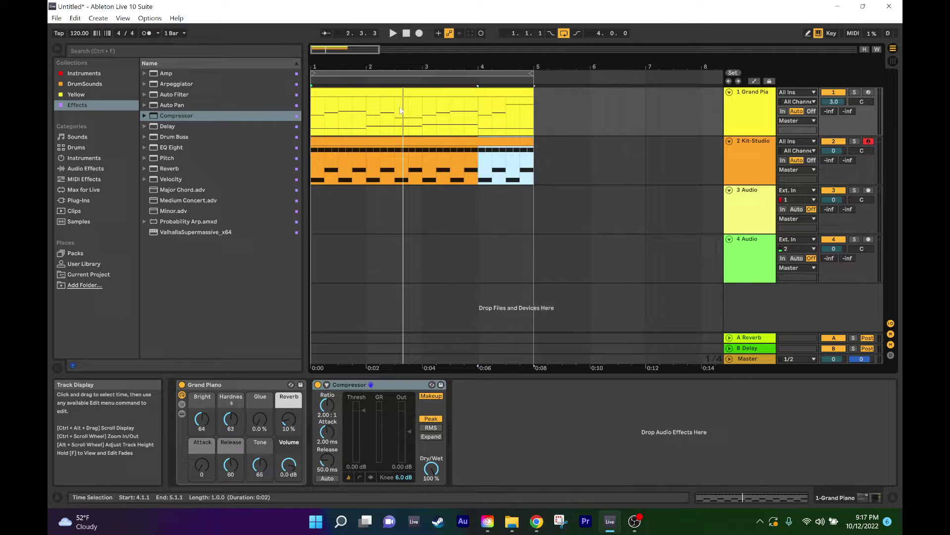
- Enable the Compressor's sidechain with Audio From set to 2-Kit-StudioBasic
left_click(327, 386)
left_click(336, 396)
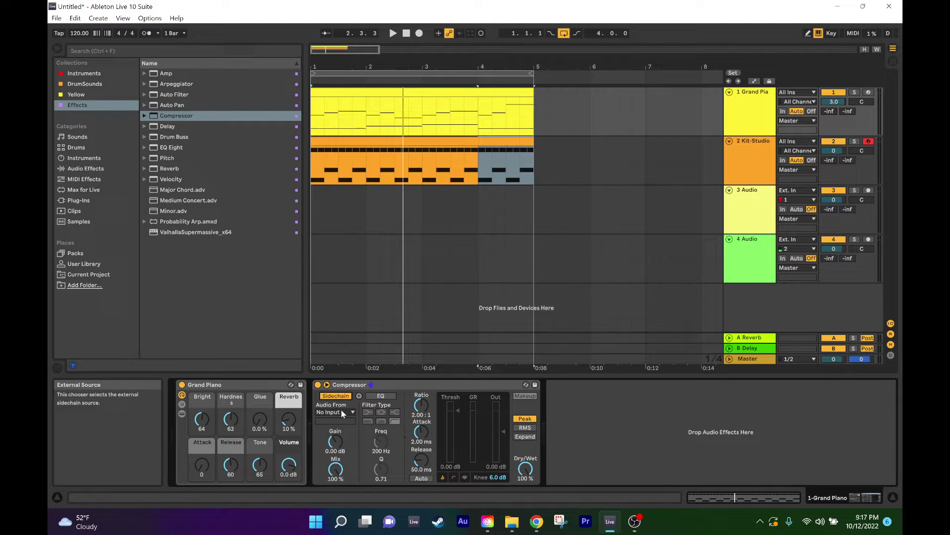
left_click(340, 411)
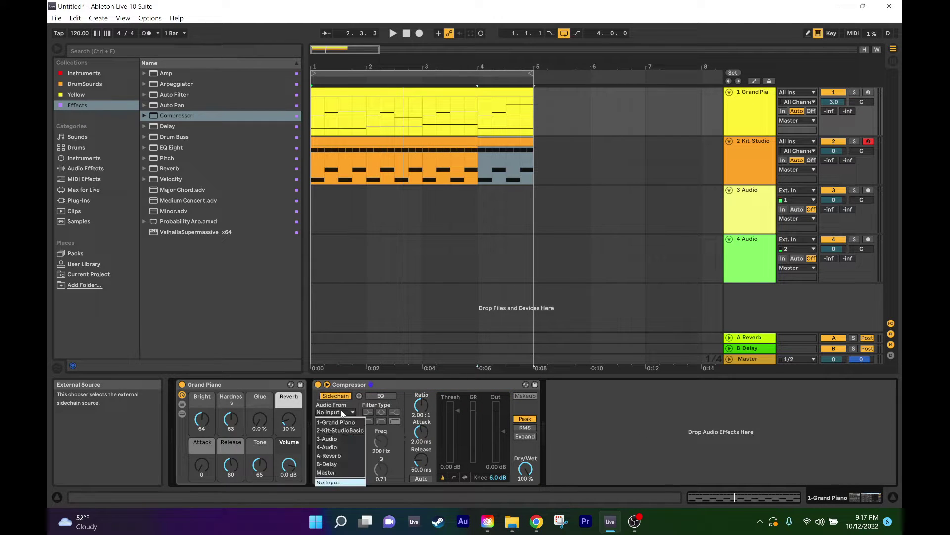
left_click(358, 430)
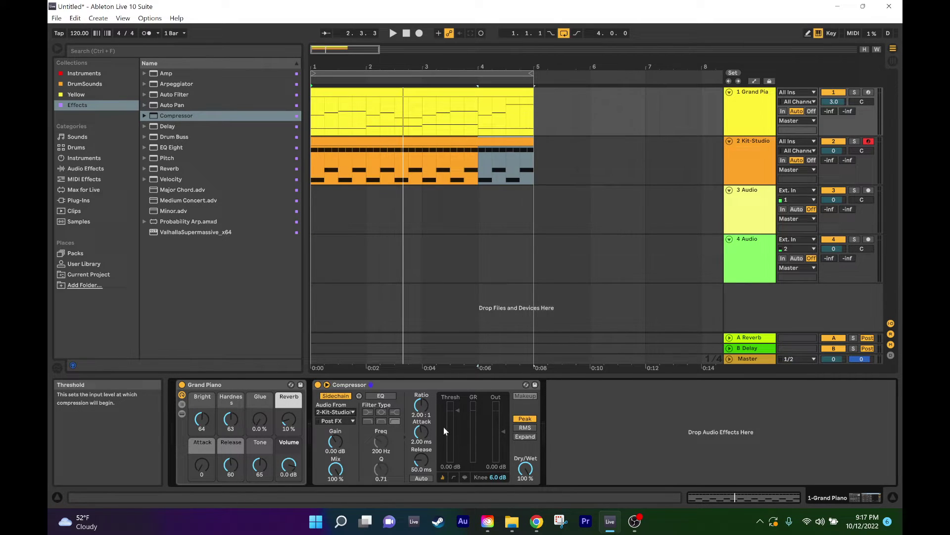
- Lower the Compressor threshold to -17.9 dB while listening to the ducking
key("space")
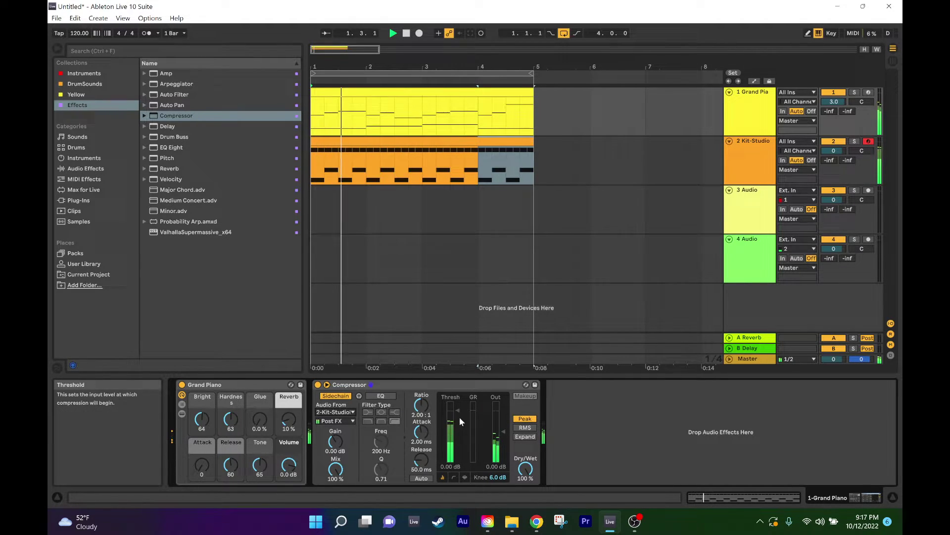
mouse_move(459, 412)
left_mouse_down()
mouse_move(458, 433)
mouse_move(471, 432)
left_mouse_up()
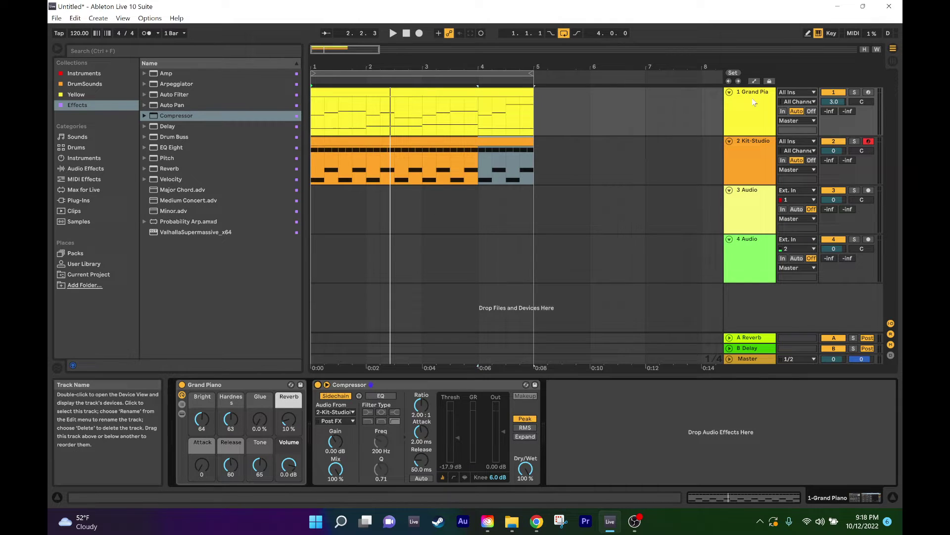
key("space")
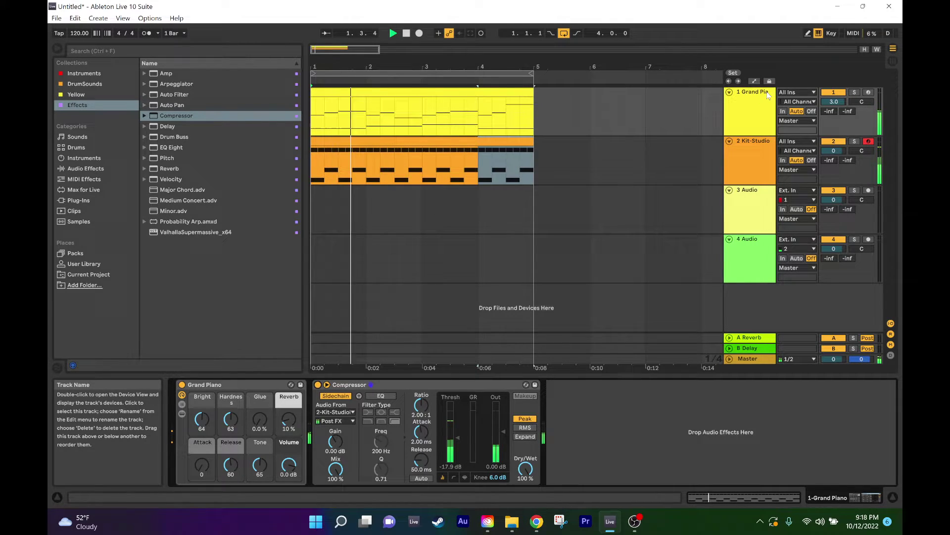
left_click(758, 100)
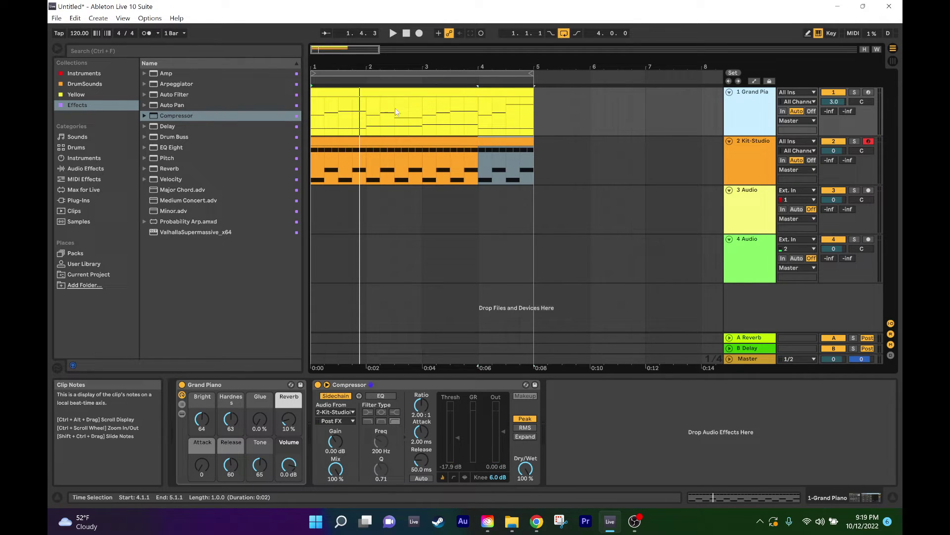
- Add EQ Eight to the Grand Piano track and move it ahead of the Compressor
left_click(171, 148)
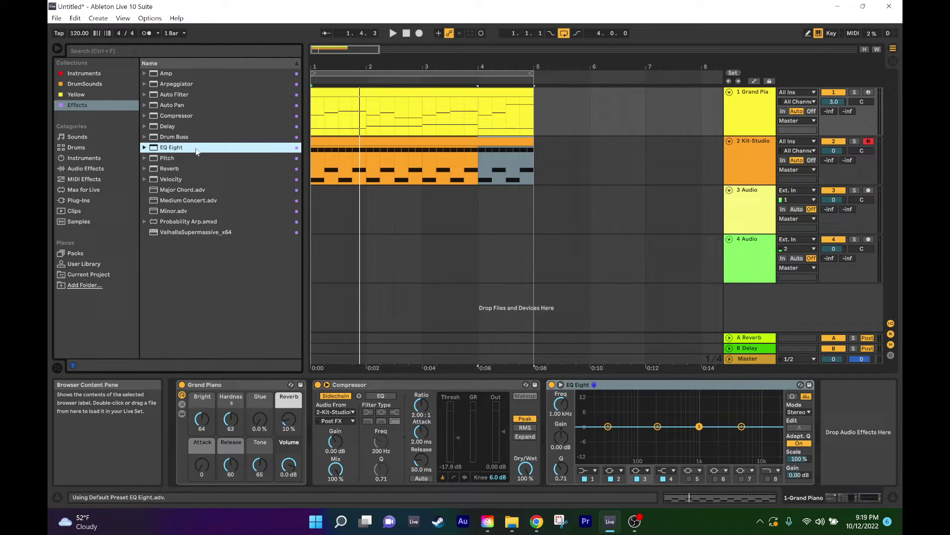
left_click(679, 381)
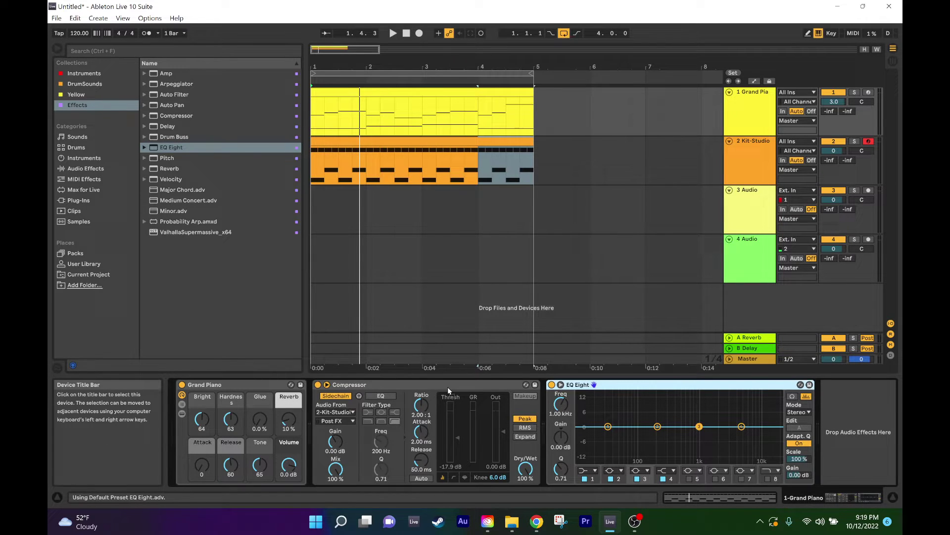
left_click_drag(679, 385, 337, 411)
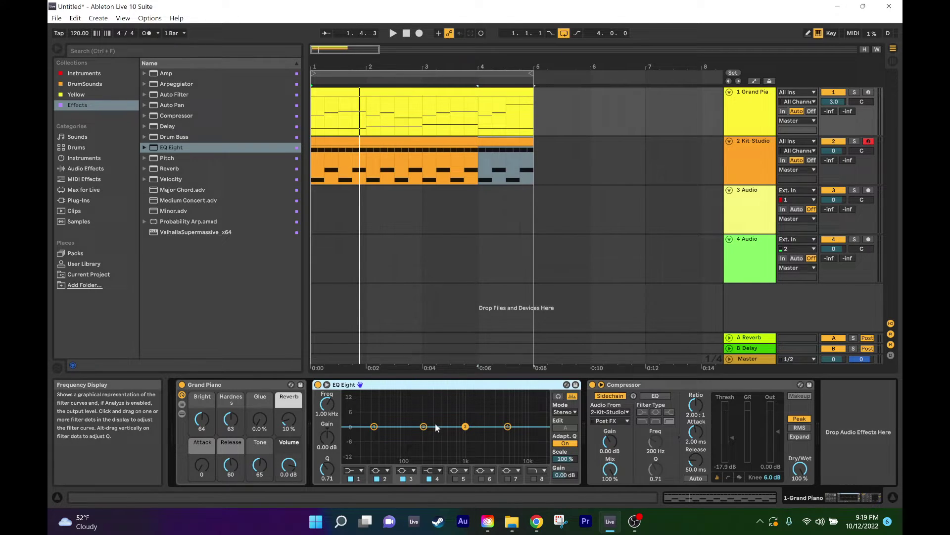
- Start playback and slightly boost the piano EQ's 200 Hz band and high band
key("space")
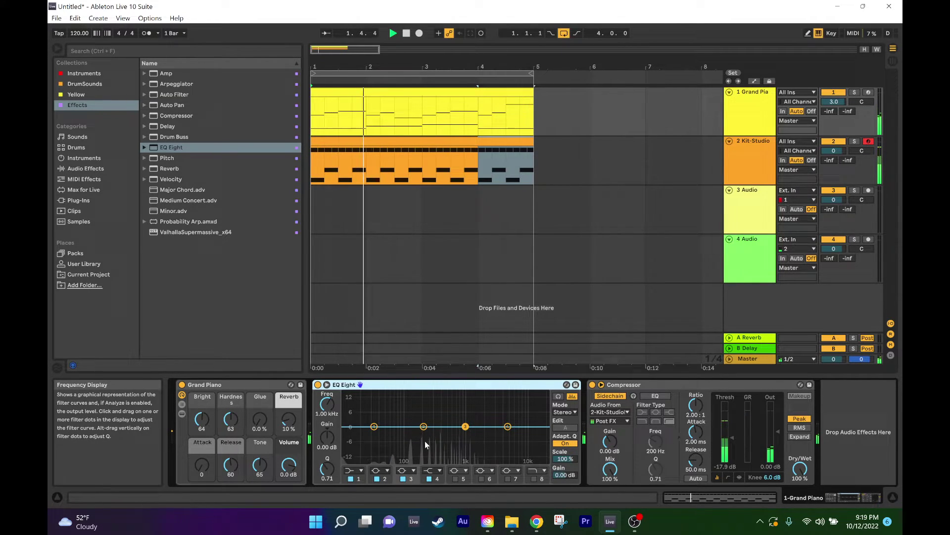
left_click(423, 426)
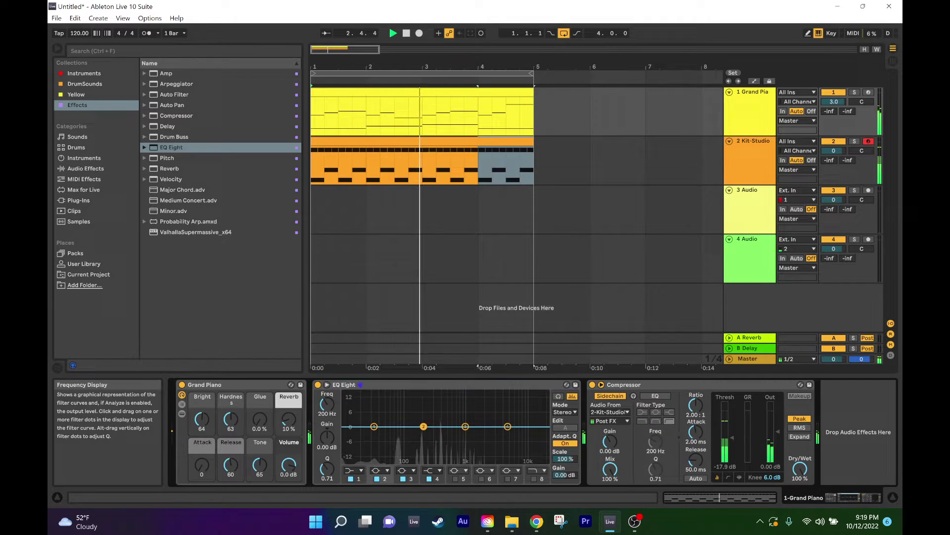
mouse_move(424, 427)
left_mouse_down()
mouse_move(470, 422)
mouse_move(429, 421)
left_mouse_up()
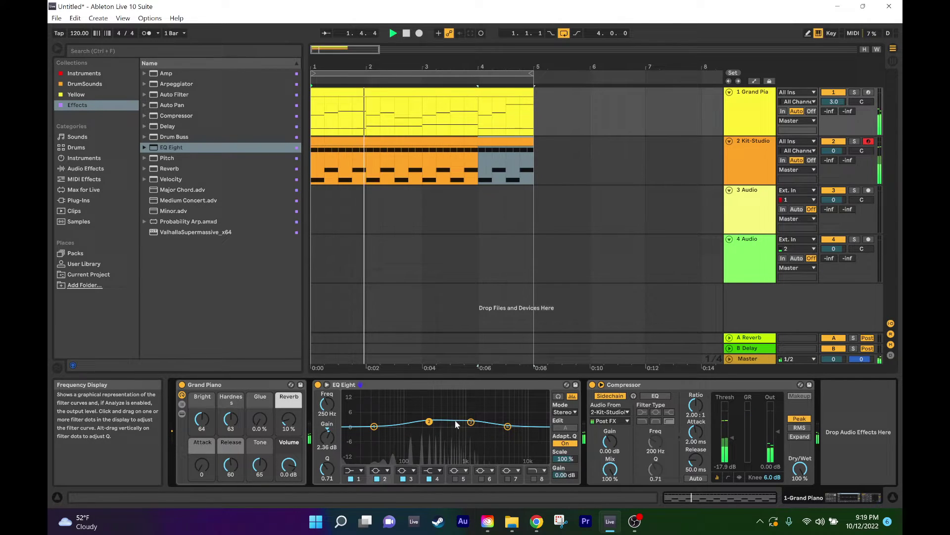
left_click_drag(507, 426, 511, 425)
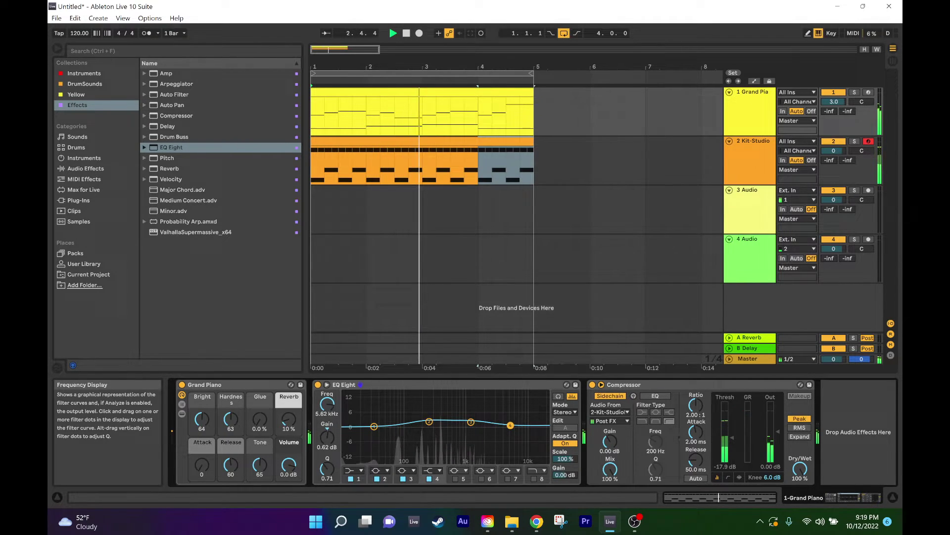
- Move EQ band 3 to 1.56 kHz, then show the Kit-Studio drum track's devices
left_click(470, 422)
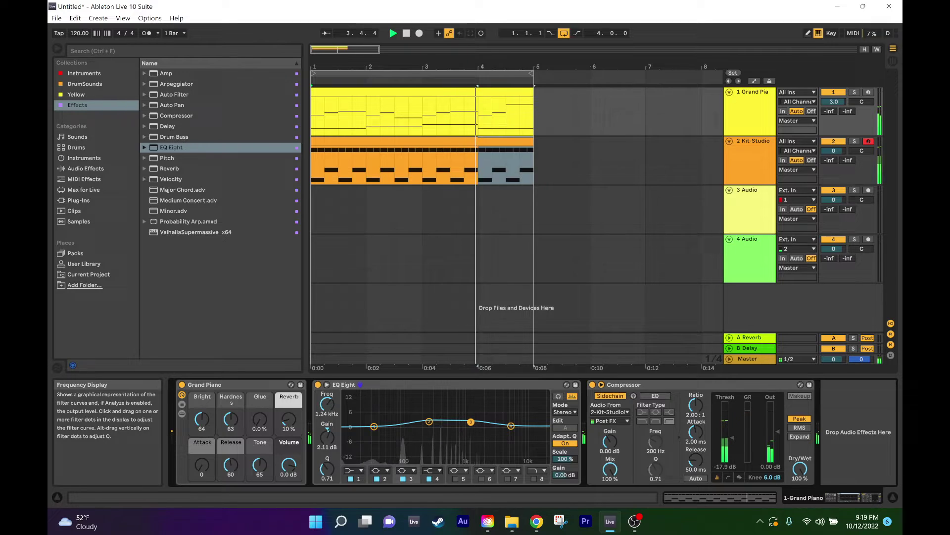
left_click_drag(471, 422, 477, 423)
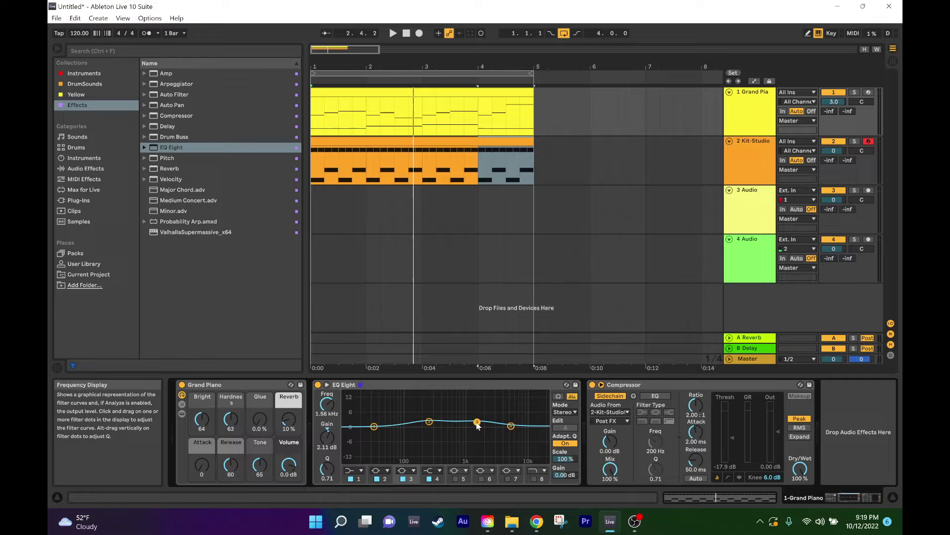
left_click(758, 144)
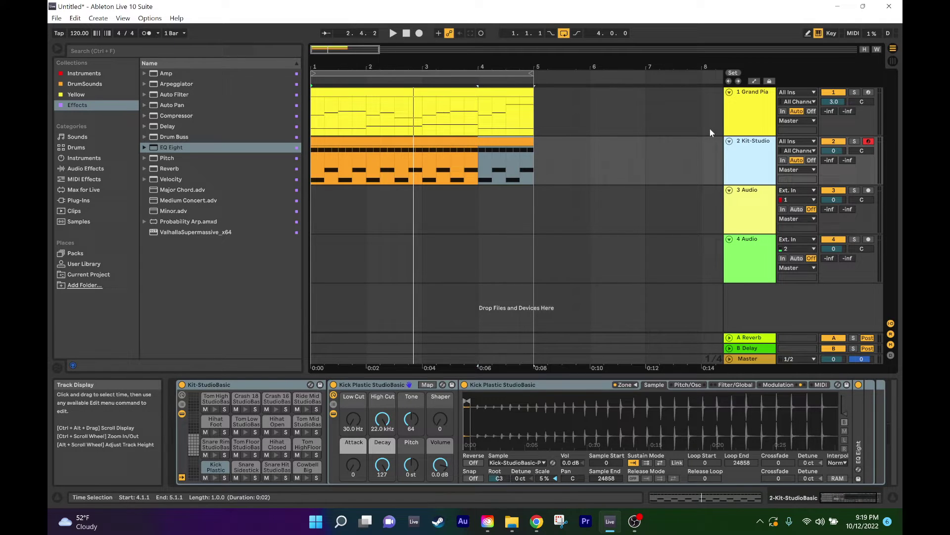
- Add Auto Filter to the drums at 6.94 kHz cutoff and 29% resonance, A/B it during playback
double_click(173, 94)
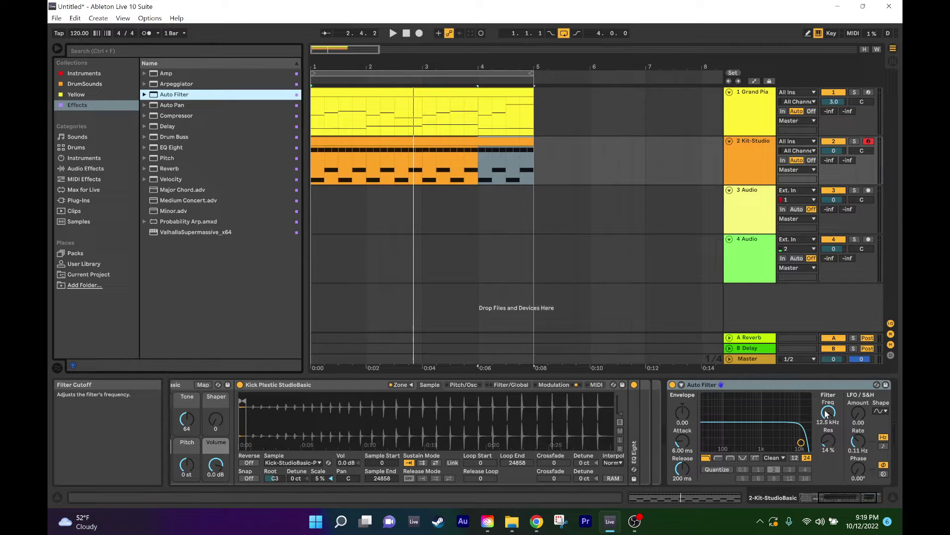
mouse_move(826, 414)
left_mouse_down()
mouse_move(829, 439)
mouse_move(828, 431)
left_mouse_up()
key("space")
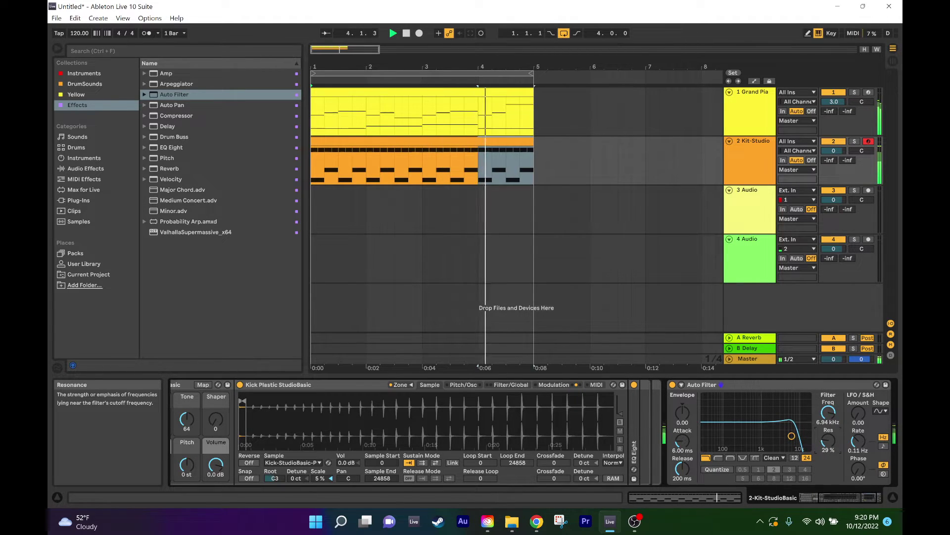
left_click(673, 385)
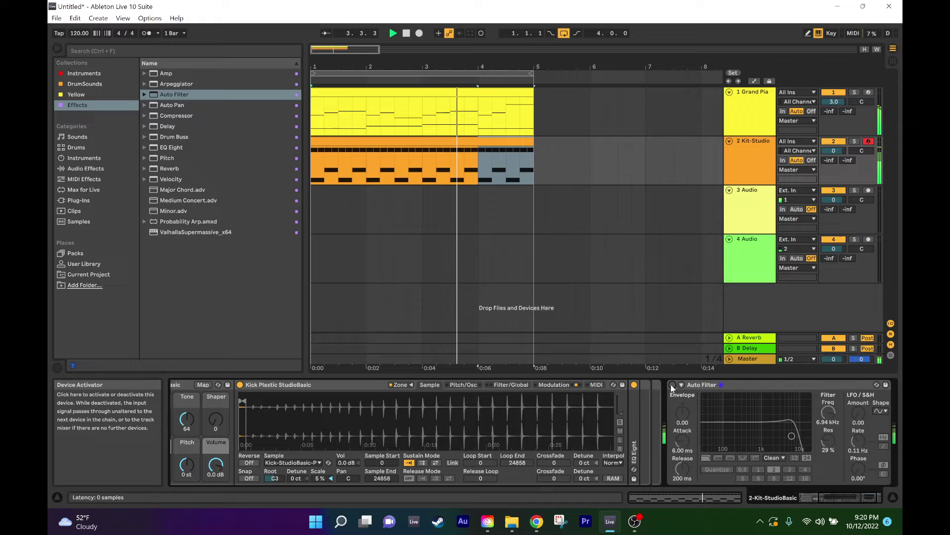
left_click(672, 386)
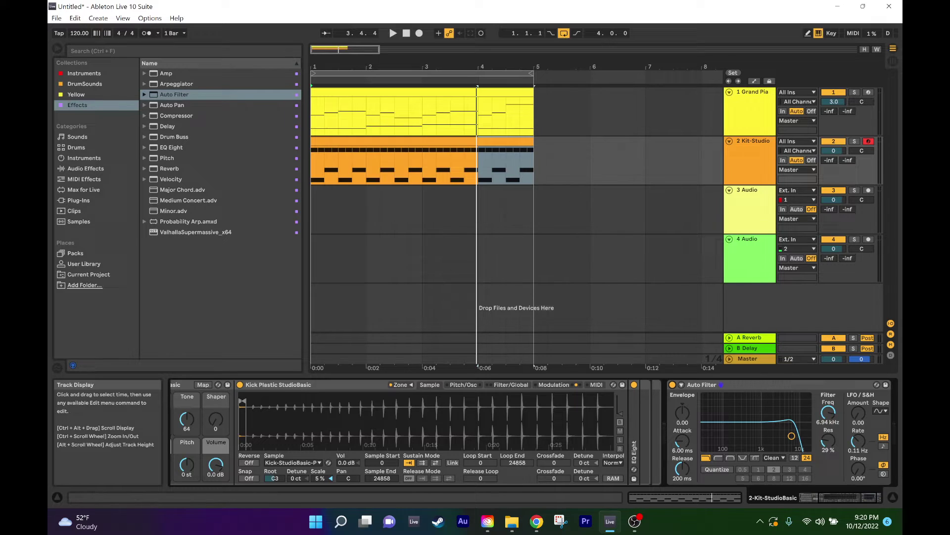
key("space")
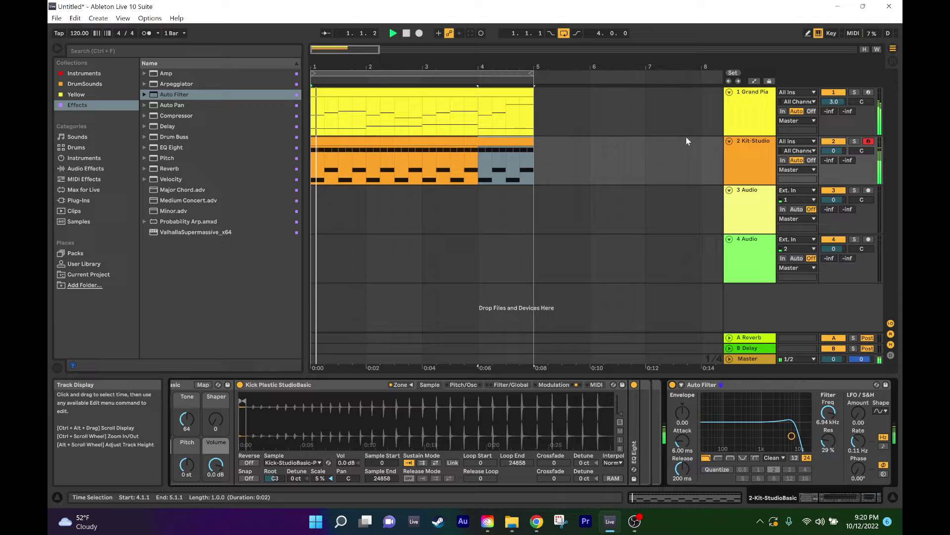
- Stop playback and split the drum clip's last Snare Hi note at 4.4 into two hits
key("space")
left_click(509, 142)
double_click(509, 142)
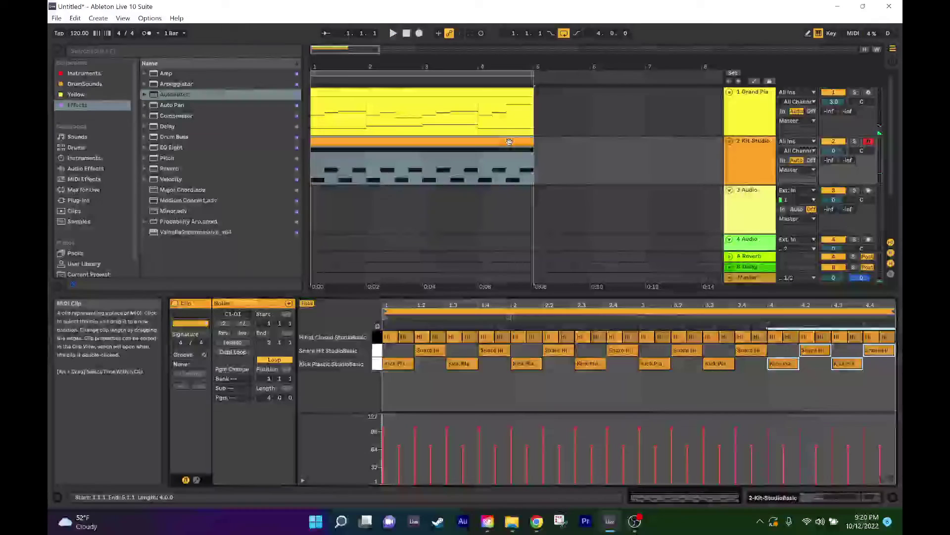
left_click(879, 366)
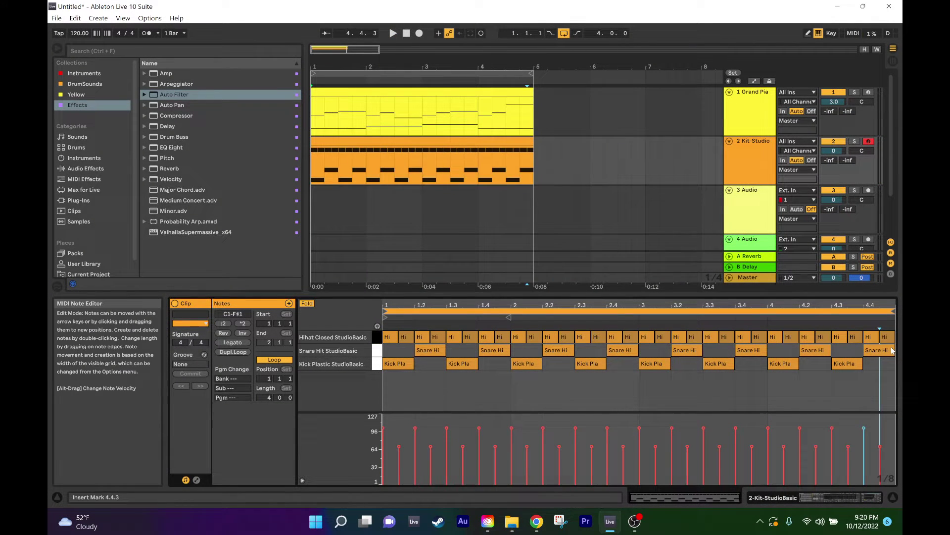
left_click(891, 350)
key("ctrl+e")
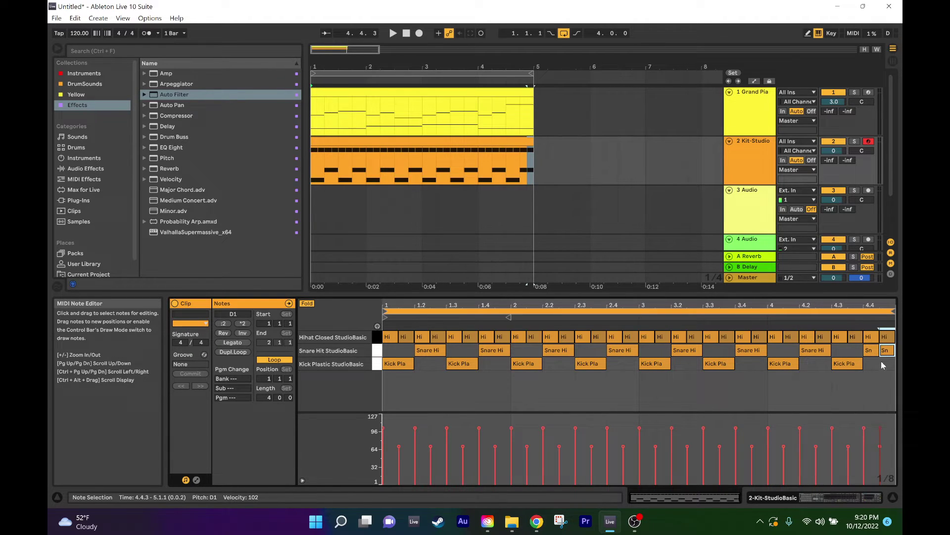
- Play from bar 4 to hear the fill, then select the looped bars 1–5
left_click(477, 162)
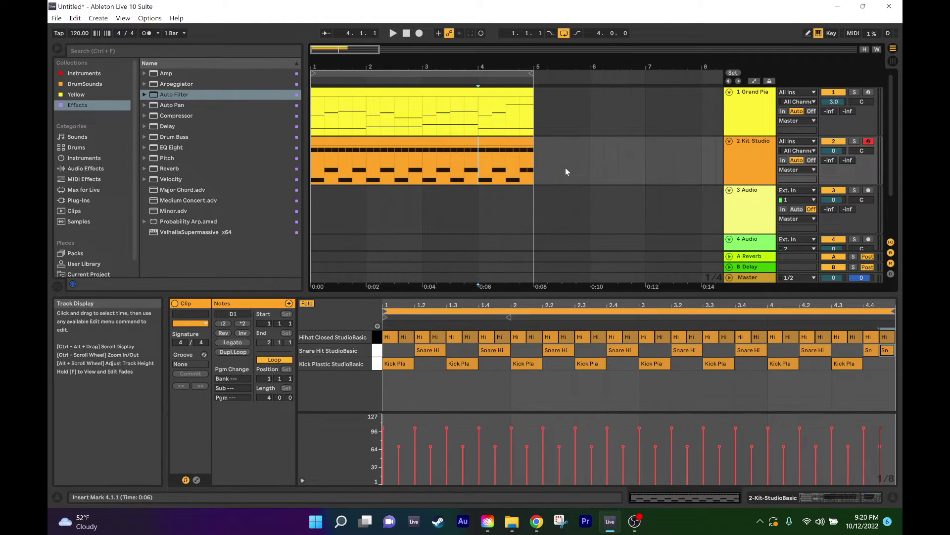
key("space")
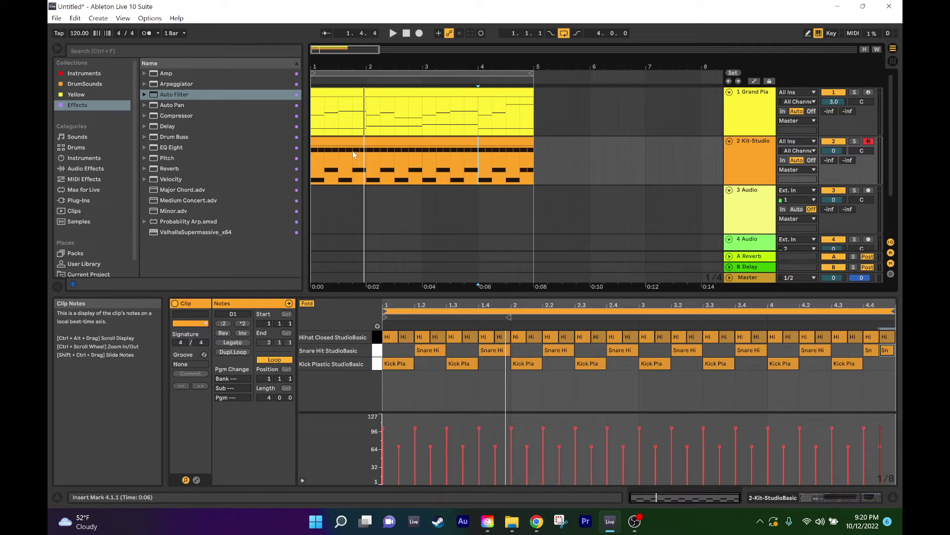
left_click(481, 72)
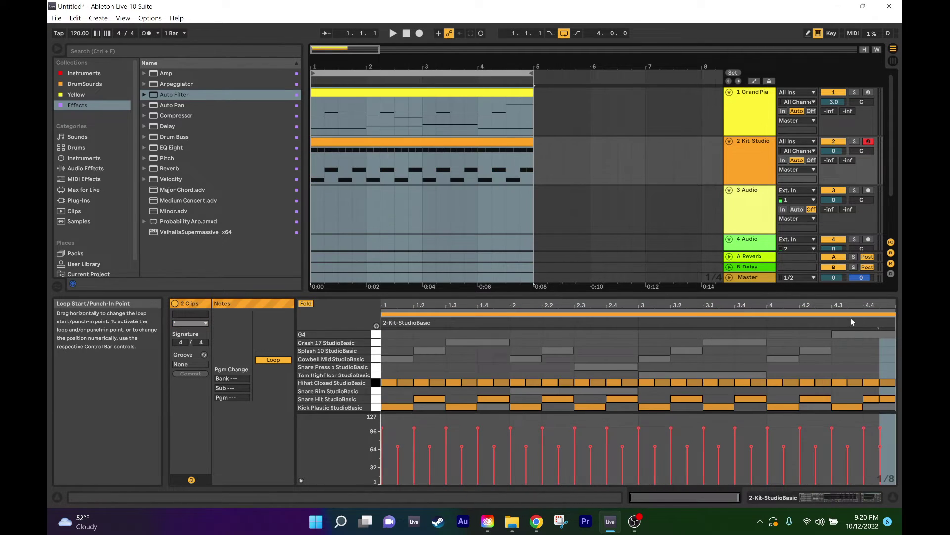
- Hide the clip editor, zoom out to bars 1–18, and select bars 1–5 across all tracks
left_click(893, 498)
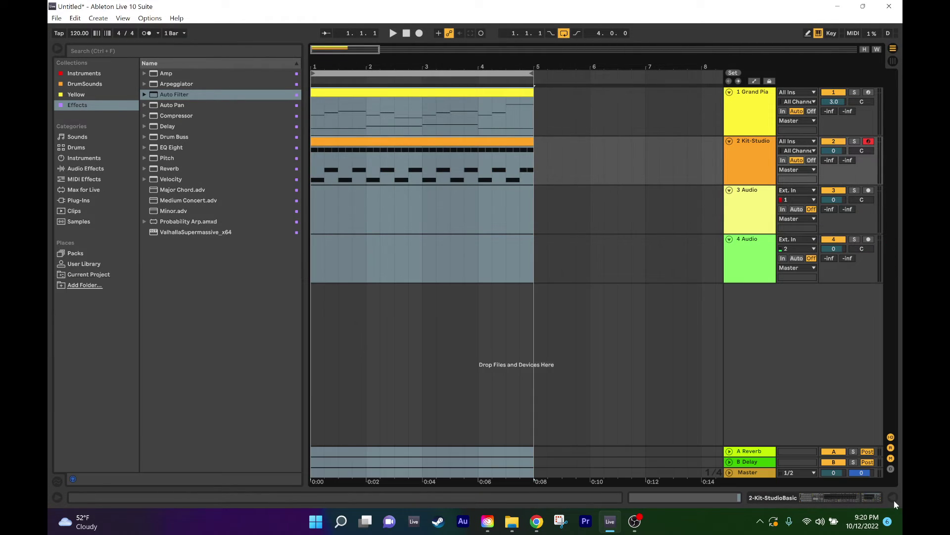
left_click_drag(360, 51, 333, 207)
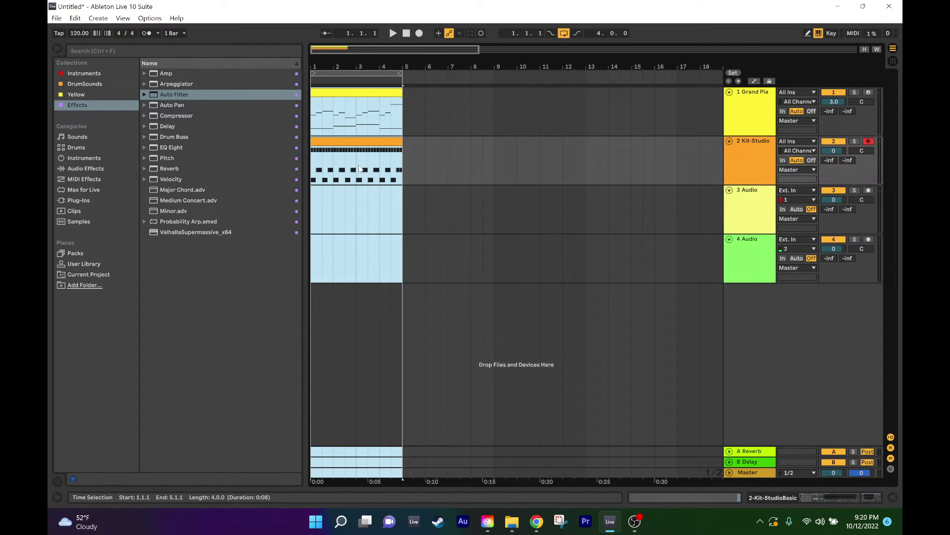
left_click(447, 175)
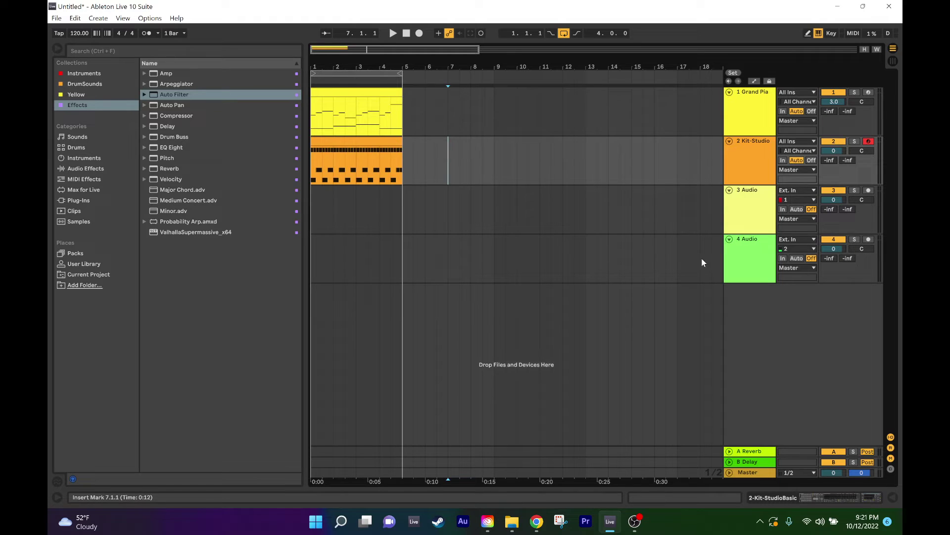
left_click(513, 165)
left_click(384, 74)
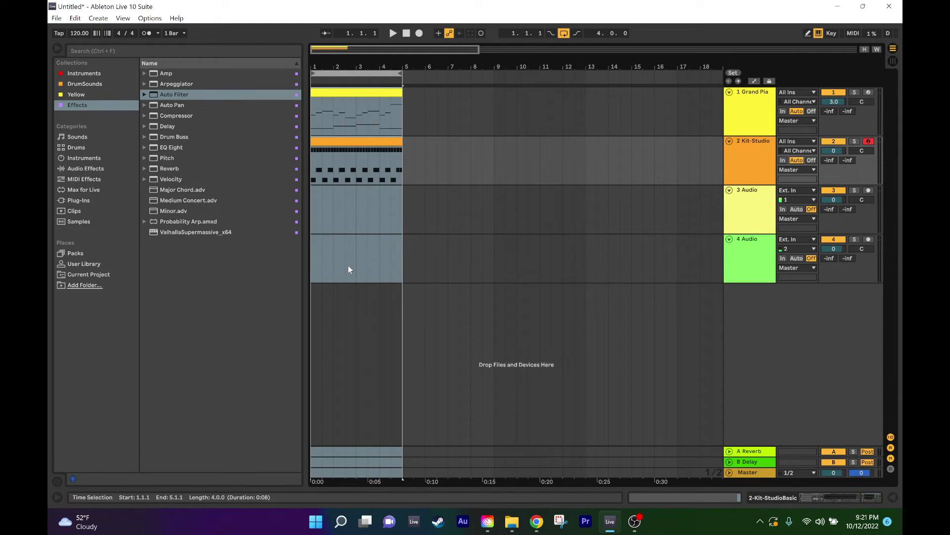
left_click(55, 20)
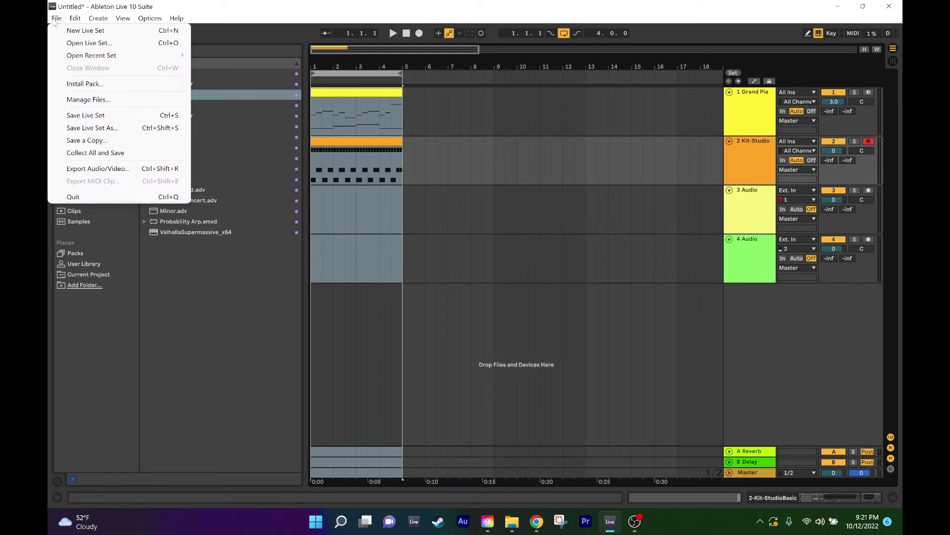
- Check Export Audio/Video settings at WAV, 16-bit, 48000 Hz, then cancel the save dialog
left_click(99, 169)
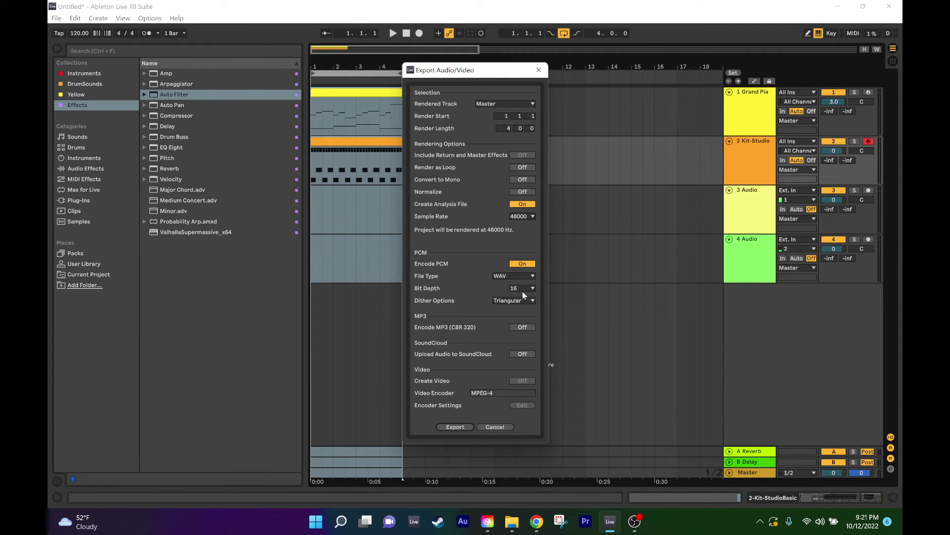
left_click(521, 218)
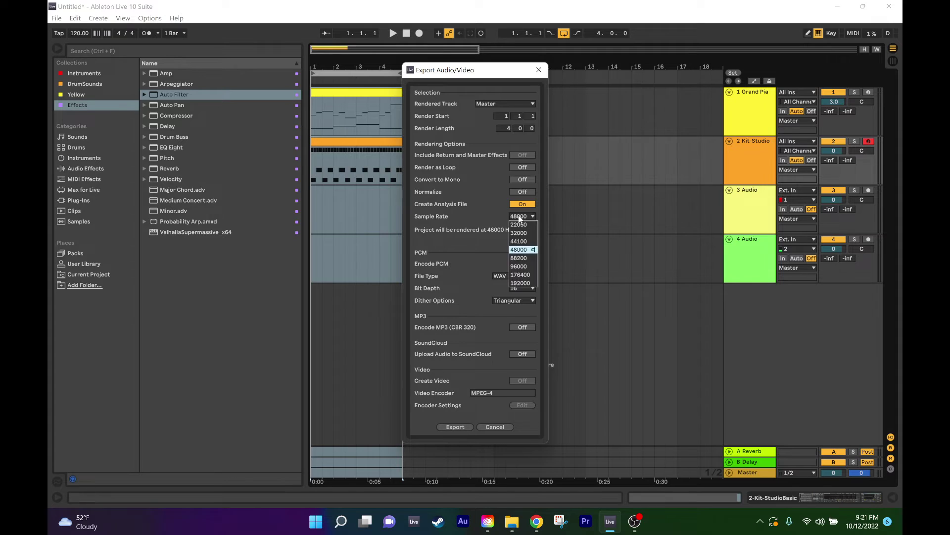
left_click(517, 250)
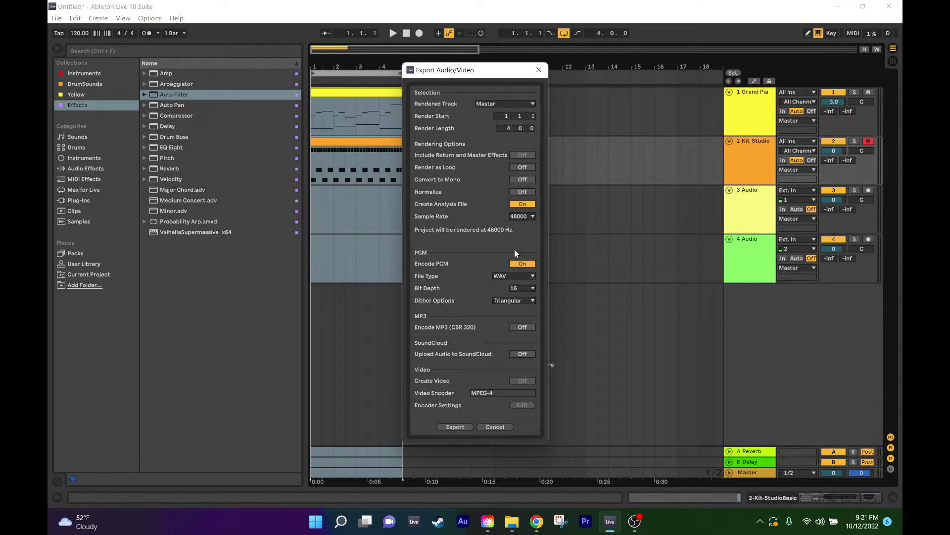
left_click(522, 217)
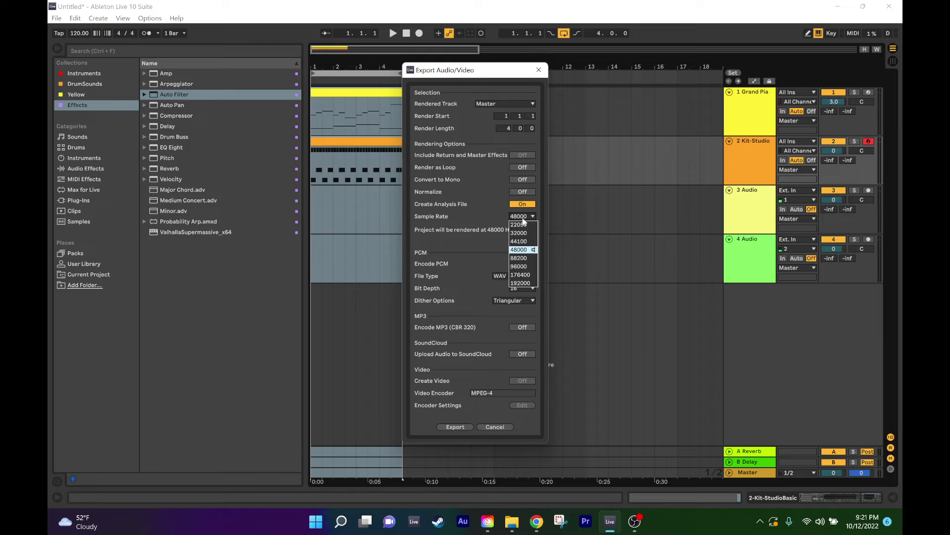
left_click(519, 249)
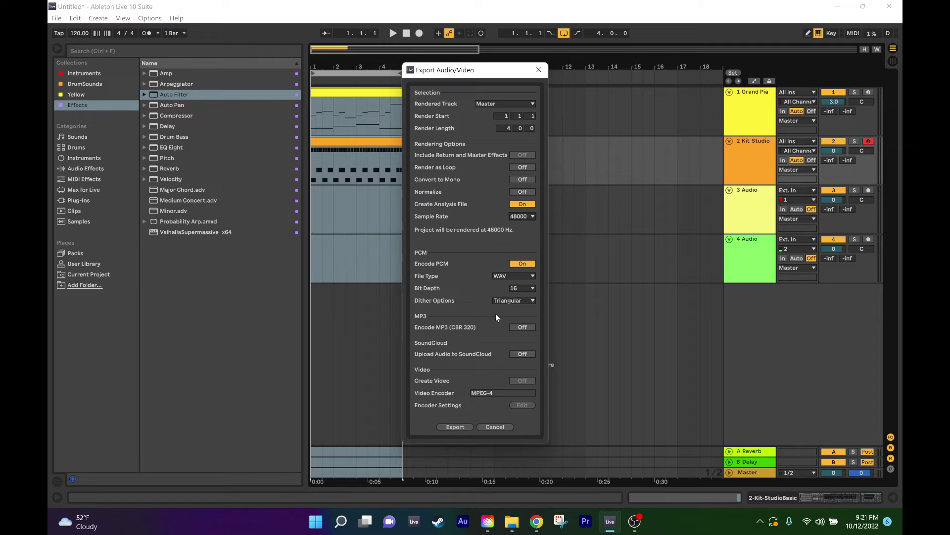
left_click(454, 427)
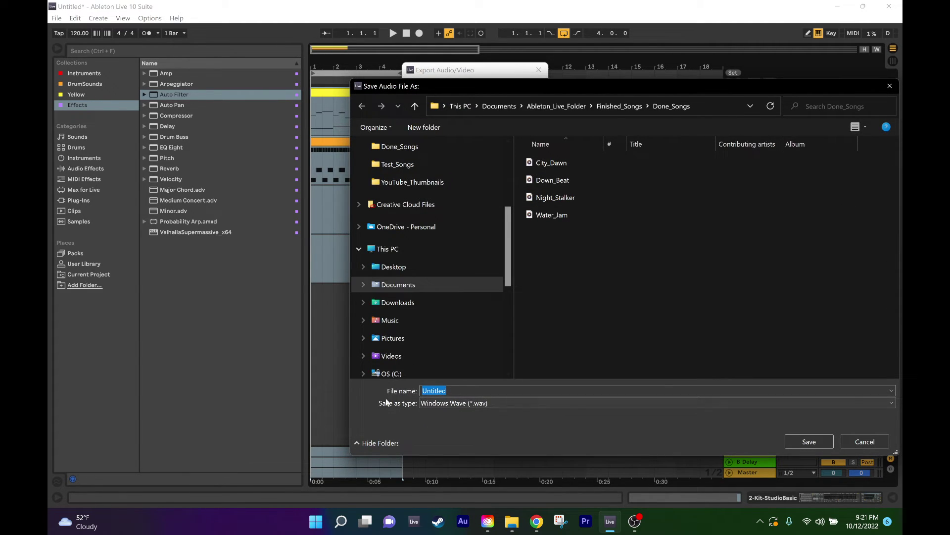
left_click(865, 441)
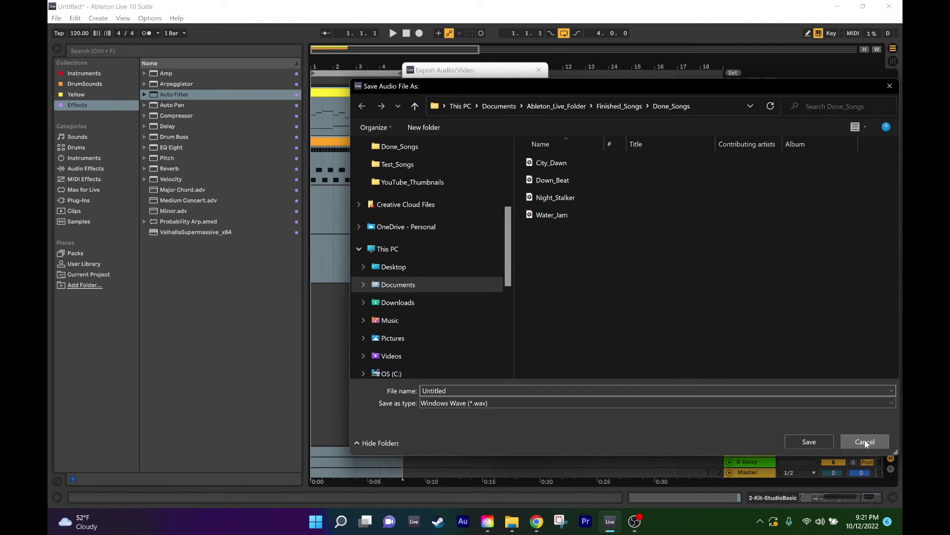
left_click(542, 71)
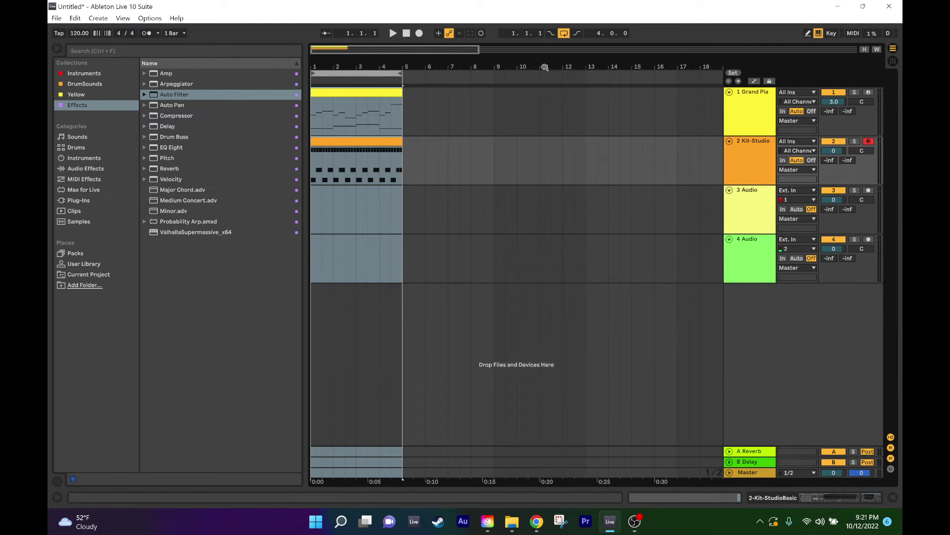